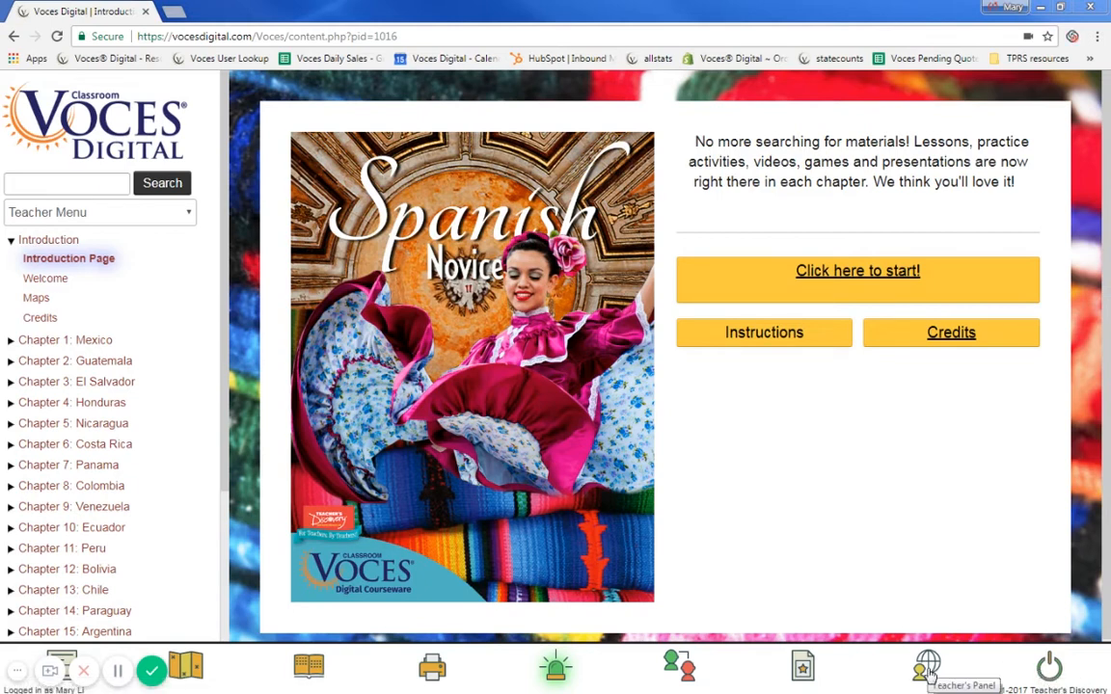
Open the Voces Editor for the Teacher Menu, collapse Chapter 1: Mexico, and look through the chapter list
{"action": "left_click", "coordinate": [928, 672]}
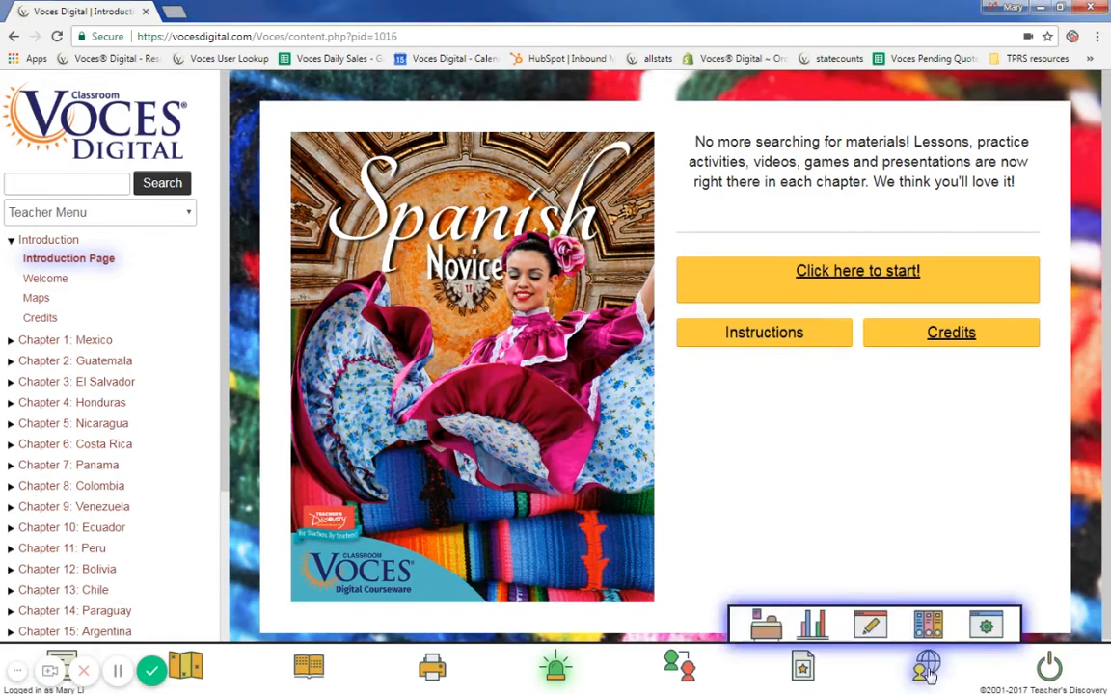
{"action": "left_click", "coordinate": [871, 628]}
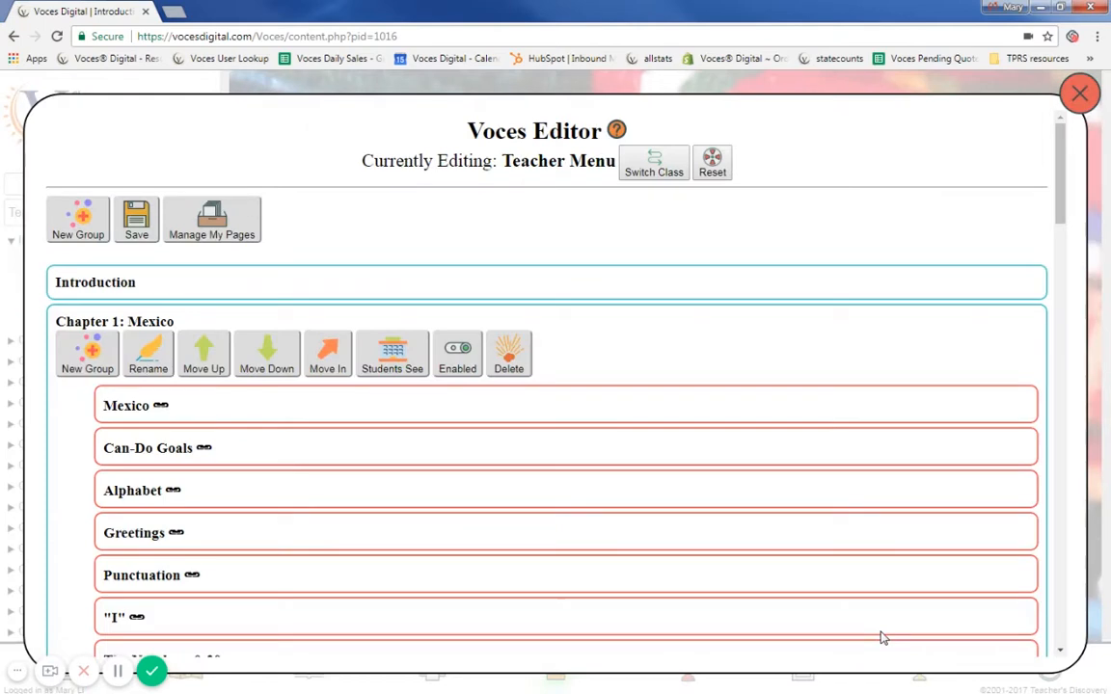
{"action": "left_click", "coordinate": [462, 328]}
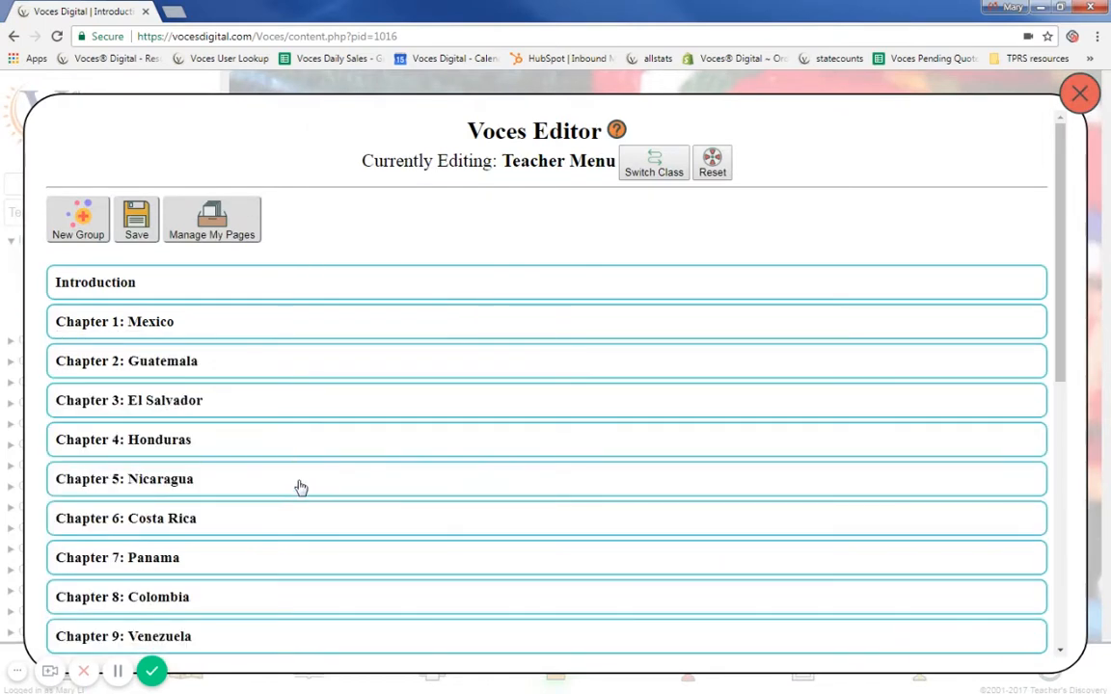
{"action": "scroll", "coordinate": [301, 485], "scroll_direction": "down", "scroll_amount": 1}
{"action": "scroll", "coordinate": [301, 485], "scroll_direction": "down", "scroll_amount": 4}
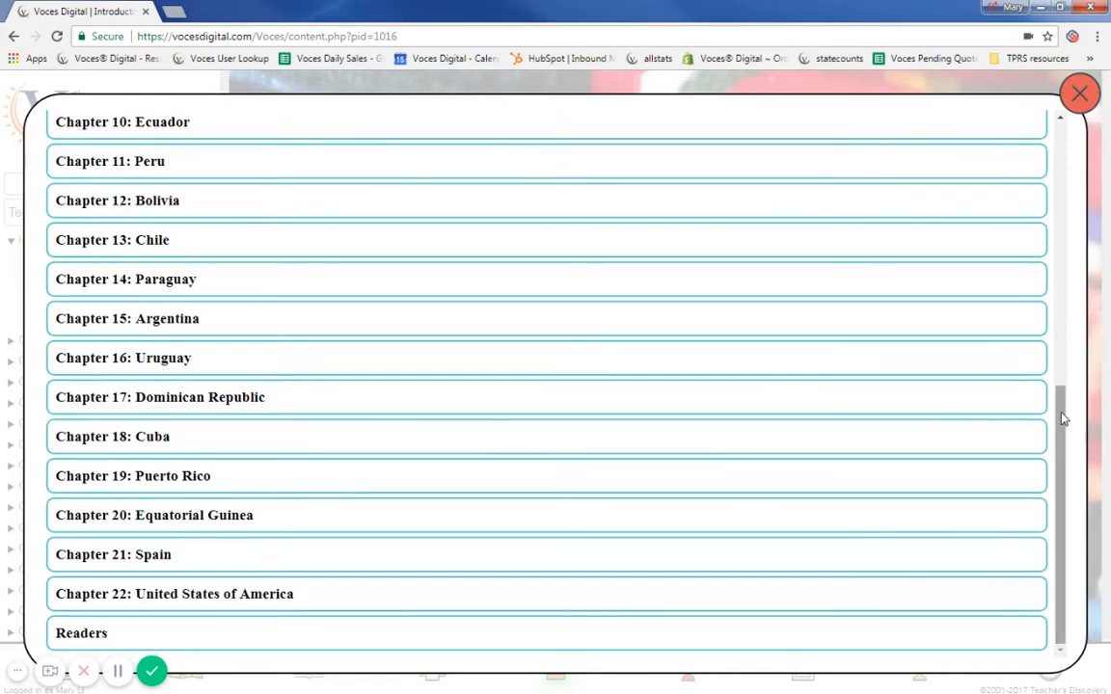
{"action": "left_click_drag", "start_coordinate": [1064, 418], "coordinate": [1061, 156]}
Create a new group named Extra Activity inside the Actividades section of Chapter 1: Mexico
{"action": "left_click", "coordinate": [238, 325]}
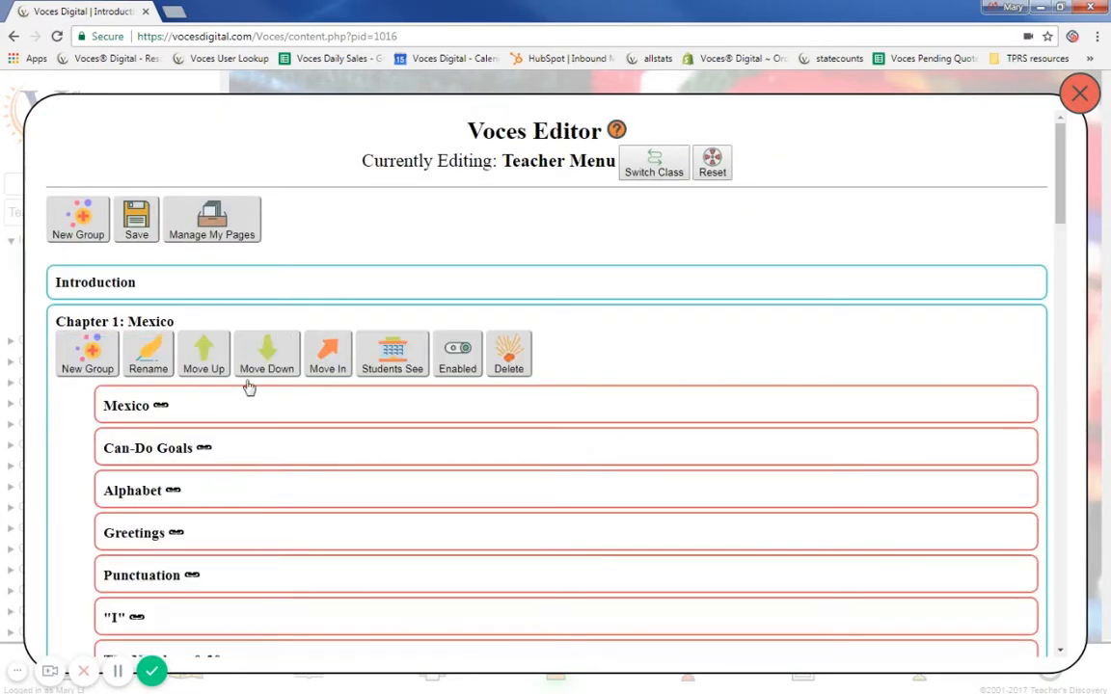
{"action": "scroll", "coordinate": [73, 443], "scroll_direction": "down", "scroll_amount": 2}
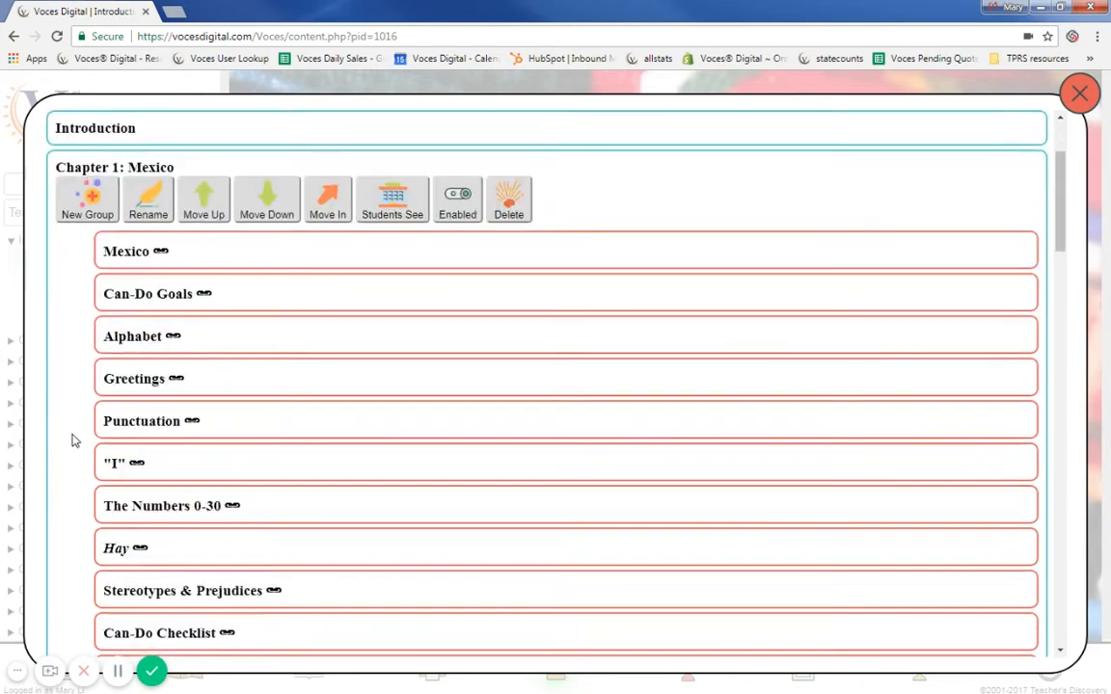
{"action": "scroll", "coordinate": [173, 483], "scroll_direction": "down", "scroll_amount": 1}
{"action": "scroll", "coordinate": [231, 563], "scroll_direction": "down", "scroll_amount": 2}
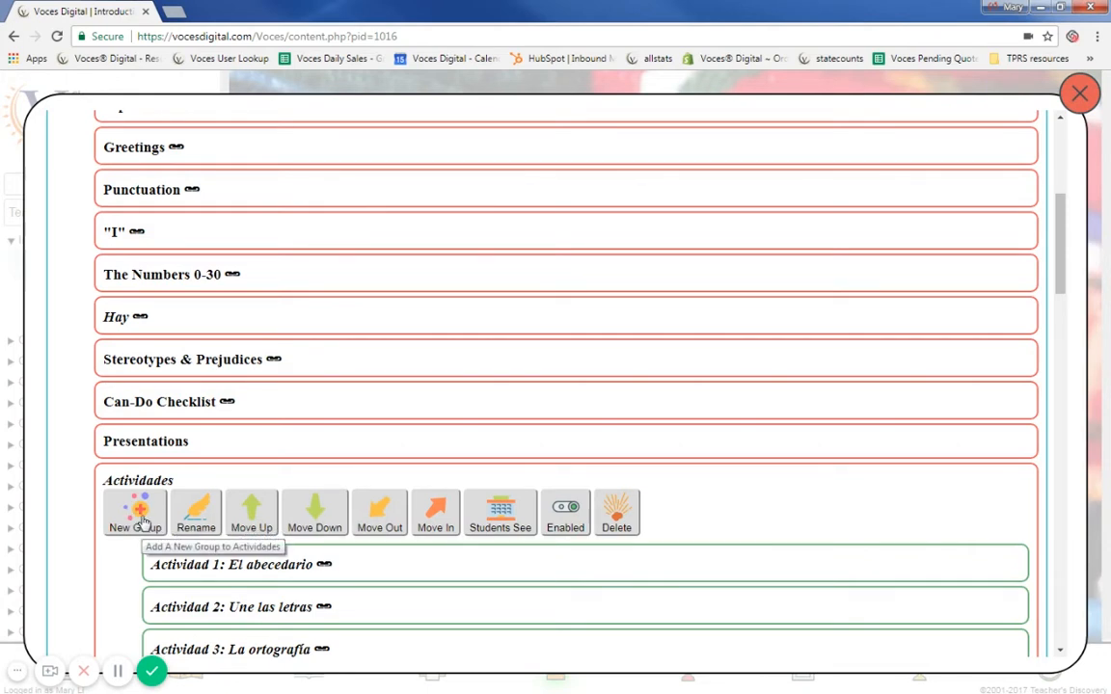
{"action": "left_click", "coordinate": [143, 521]}
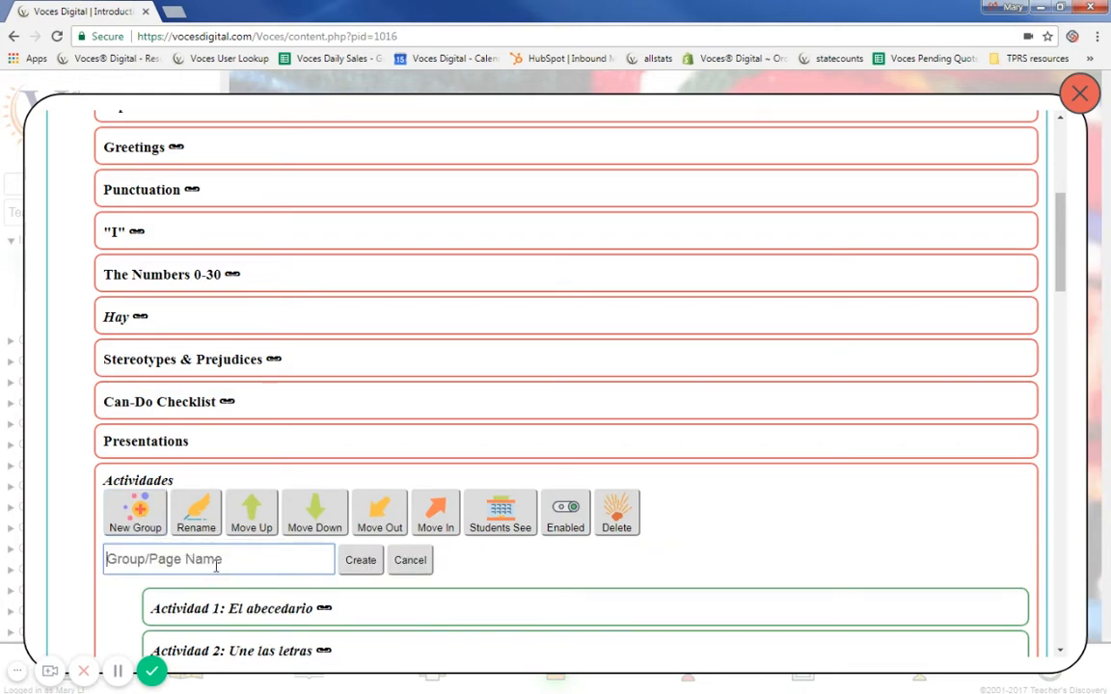
{"action": "type", "text": "Extra Activ"}
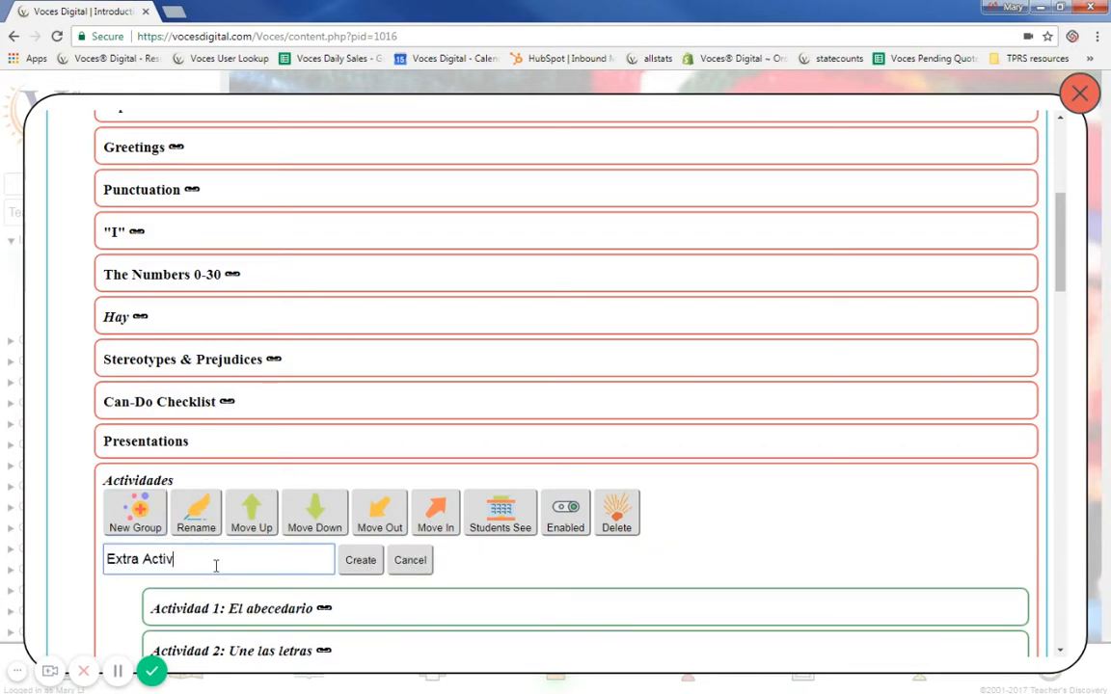
{"action": "type", "text": "ity"}
{"action": "left_click", "coordinate": [362, 562]}
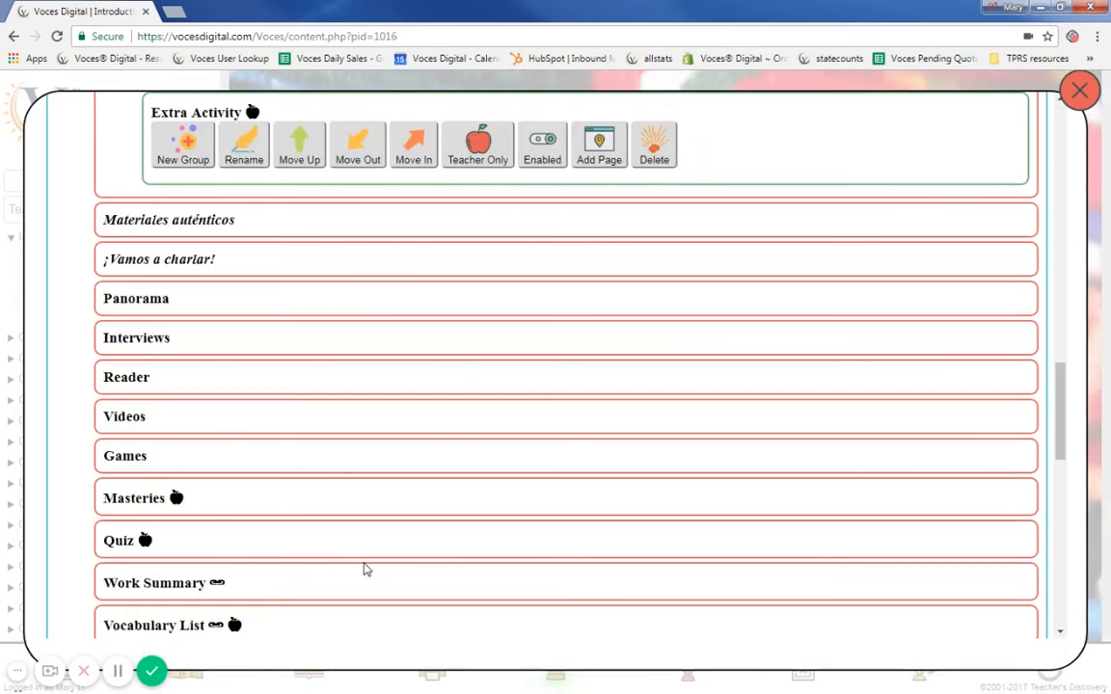
Add a newly created page to the Extra Activity group at the end of Actividades
{"action": "scroll", "coordinate": [364, 567], "scroll_direction": "up", "scroll_amount": 7}
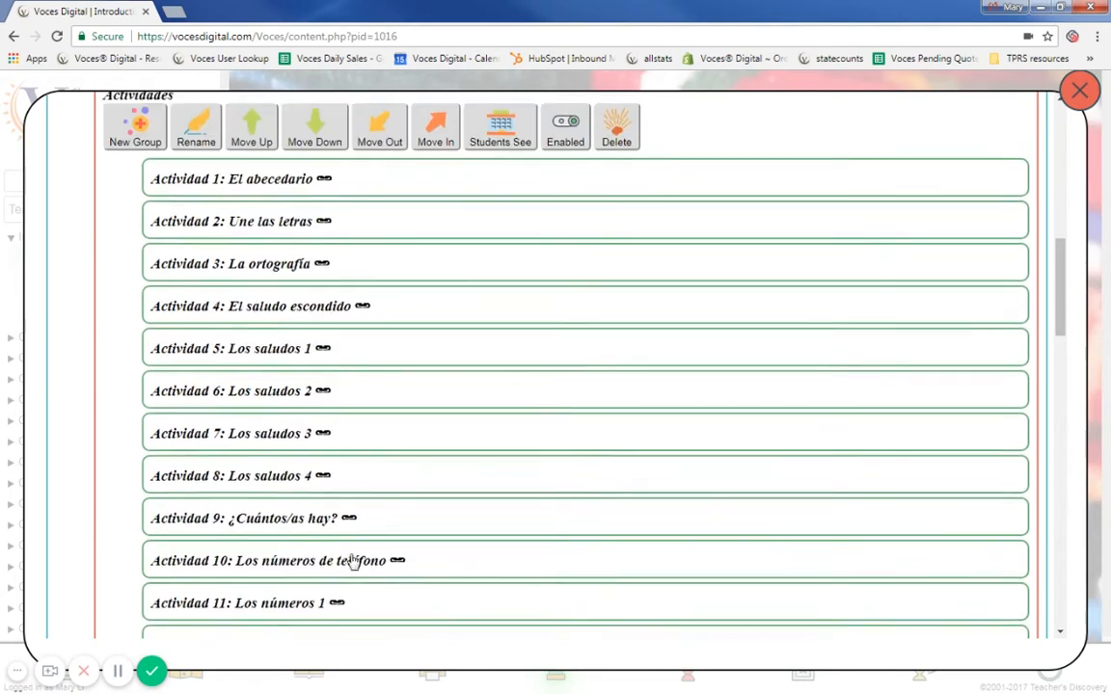
{"action": "scroll", "coordinate": [354, 562], "scroll_direction": "up", "scroll_amount": 8}
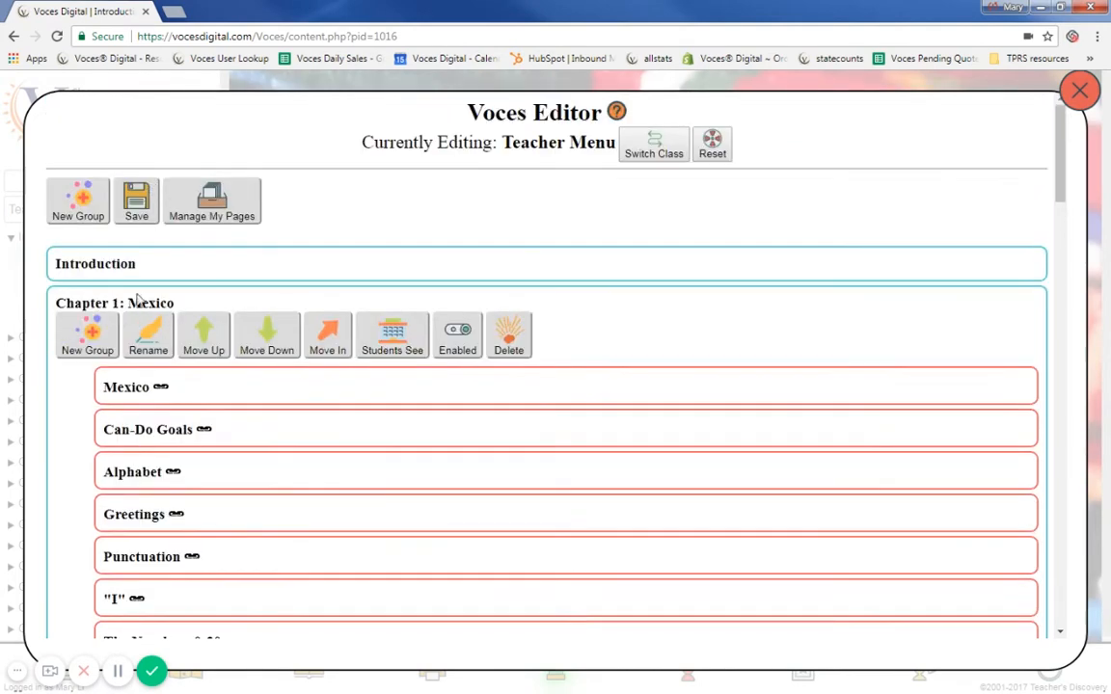
{"action": "scroll", "coordinate": [164, 310], "scroll_direction": "down", "scroll_amount": 5}
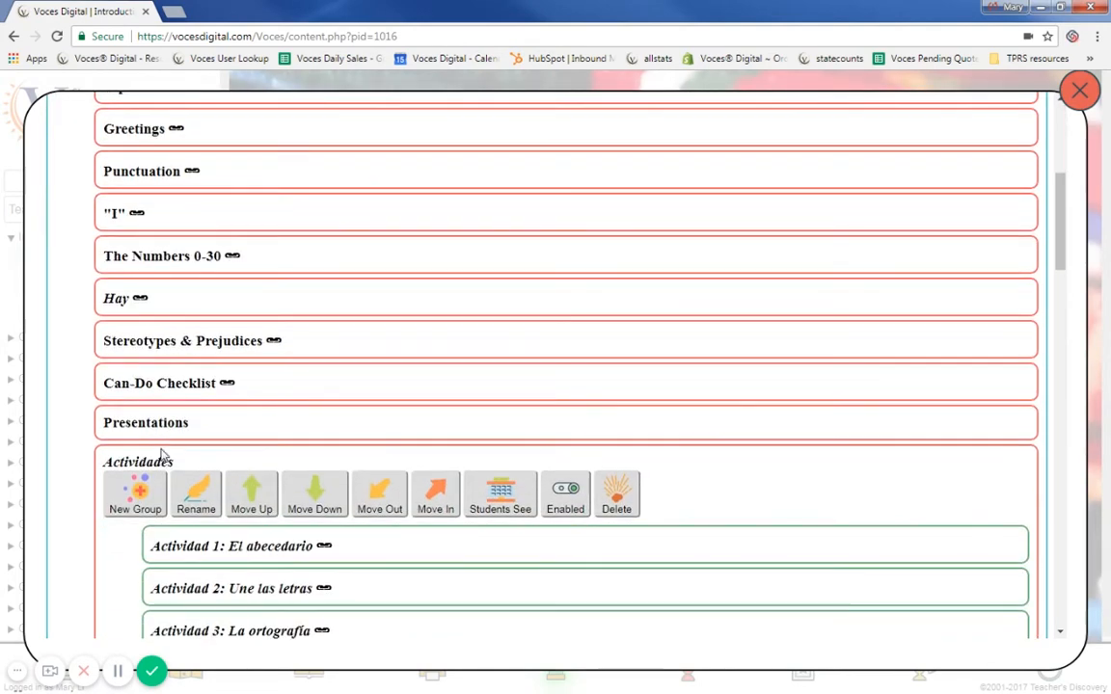
{"action": "scroll", "coordinate": [178, 461], "scroll_direction": "down", "scroll_amount": 3}
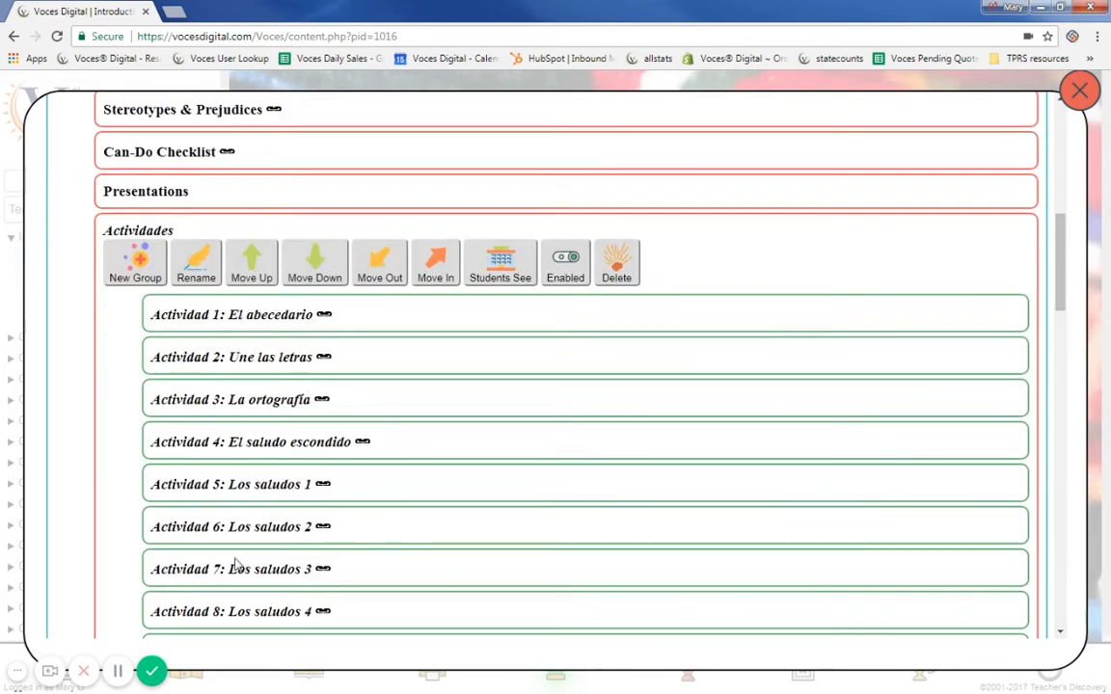
{"action": "scroll", "coordinate": [236, 564], "scroll_direction": "down", "scroll_amount": 7}
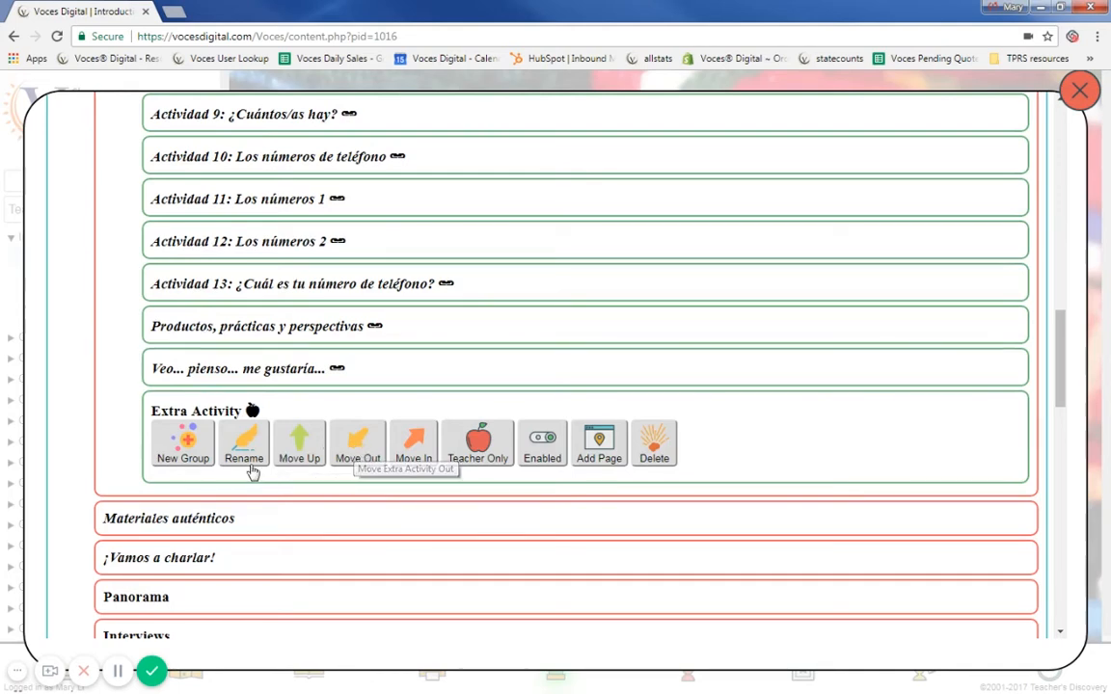
{"action": "scroll", "coordinate": [114, 484], "scroll_direction": "up", "scroll_amount": 4}
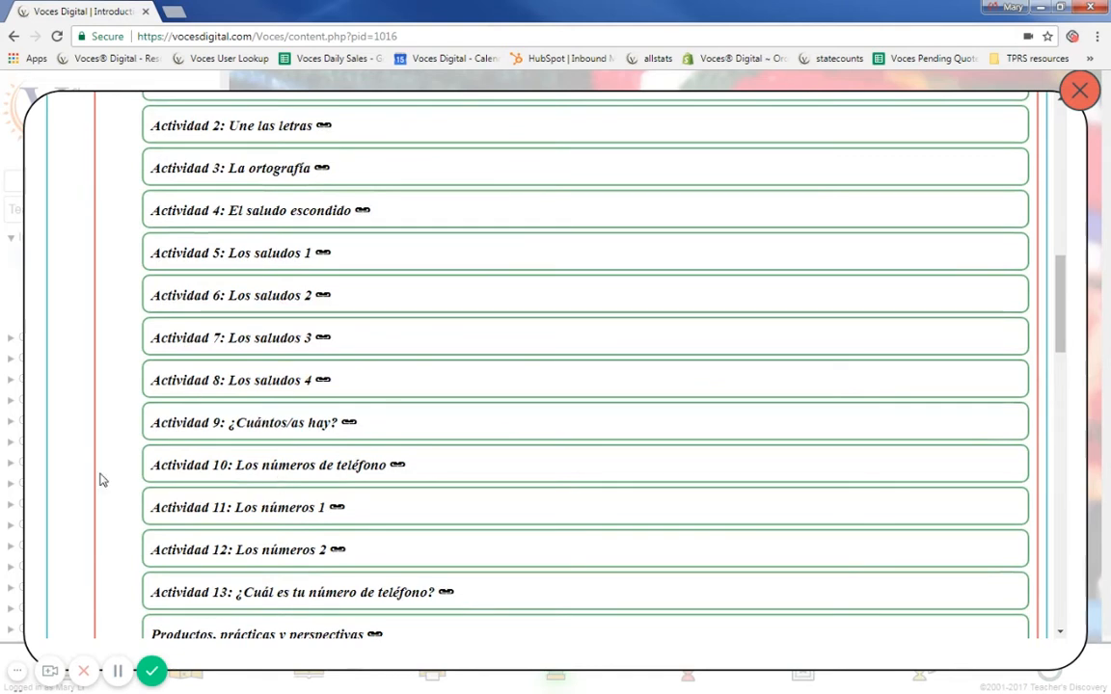
{"action": "scroll", "coordinate": [99, 466], "scroll_direction": "down", "scroll_amount": 4}
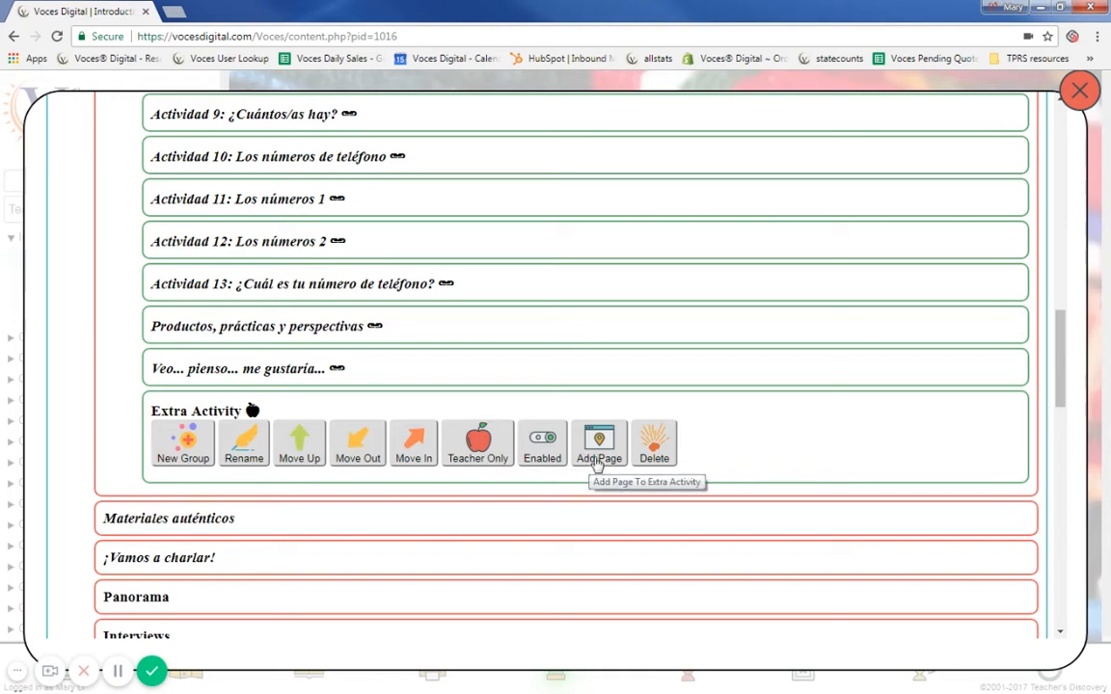
{"action": "left_click", "coordinate": [597, 462]}
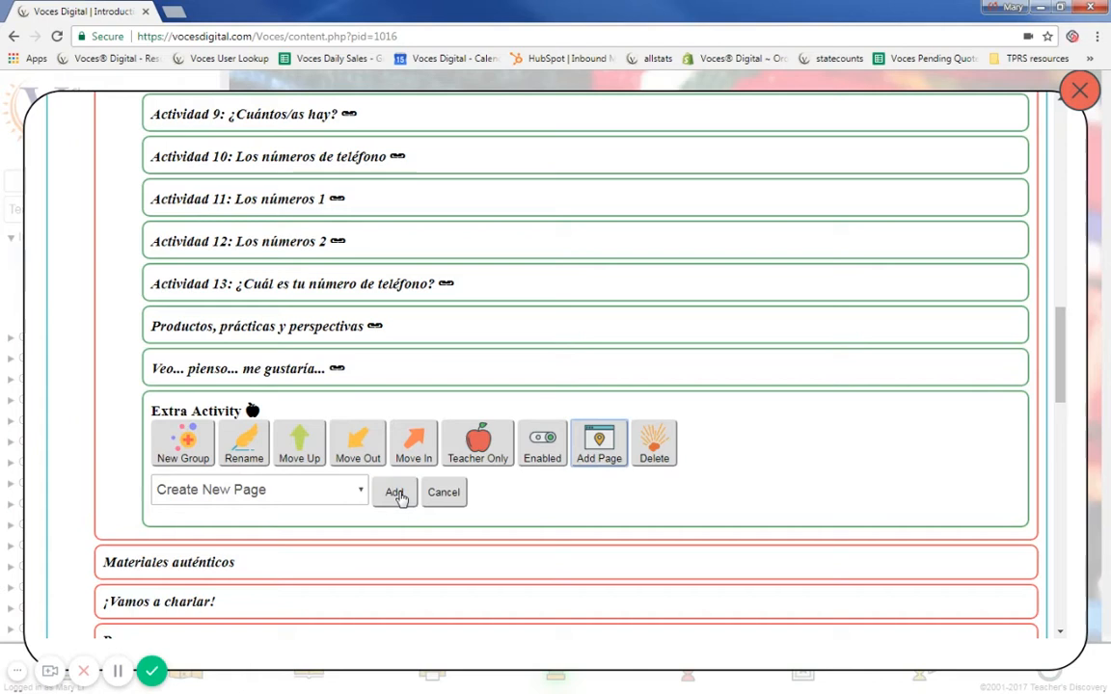
{"action": "left_click", "coordinate": [396, 494]}
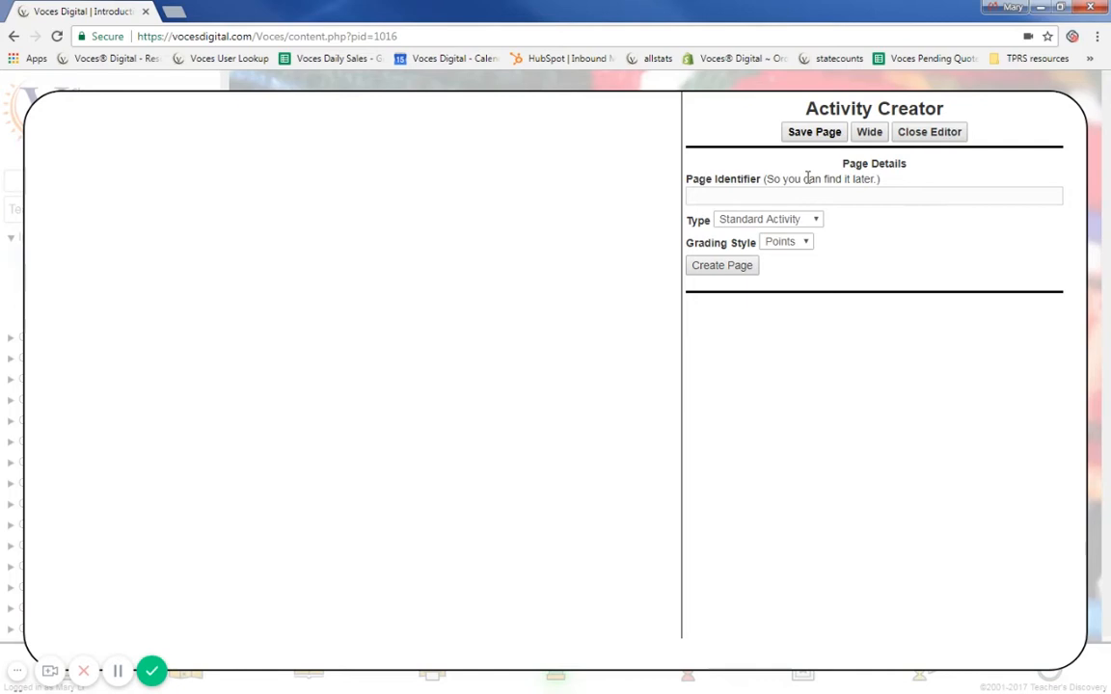
Set the new page's type to Recording Activity and its grading style to Rubric
{"action": "left_click", "coordinate": [766, 195]}
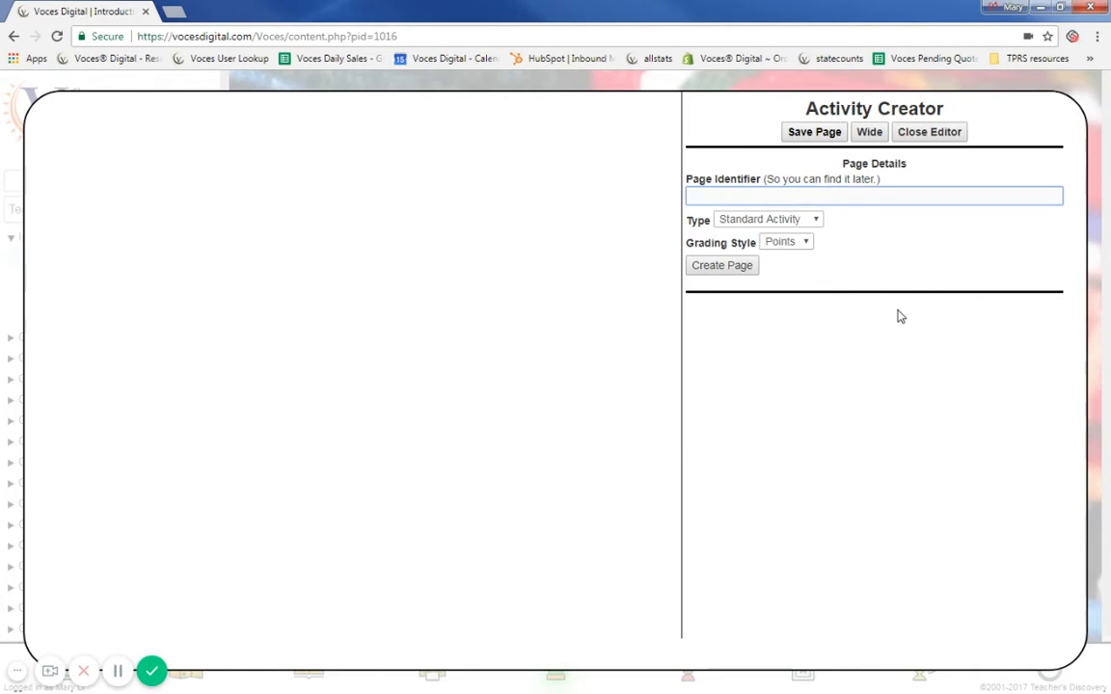
{"action": "left_click", "coordinate": [814, 223]}
{"action": "left_click", "coordinate": [813, 221]}
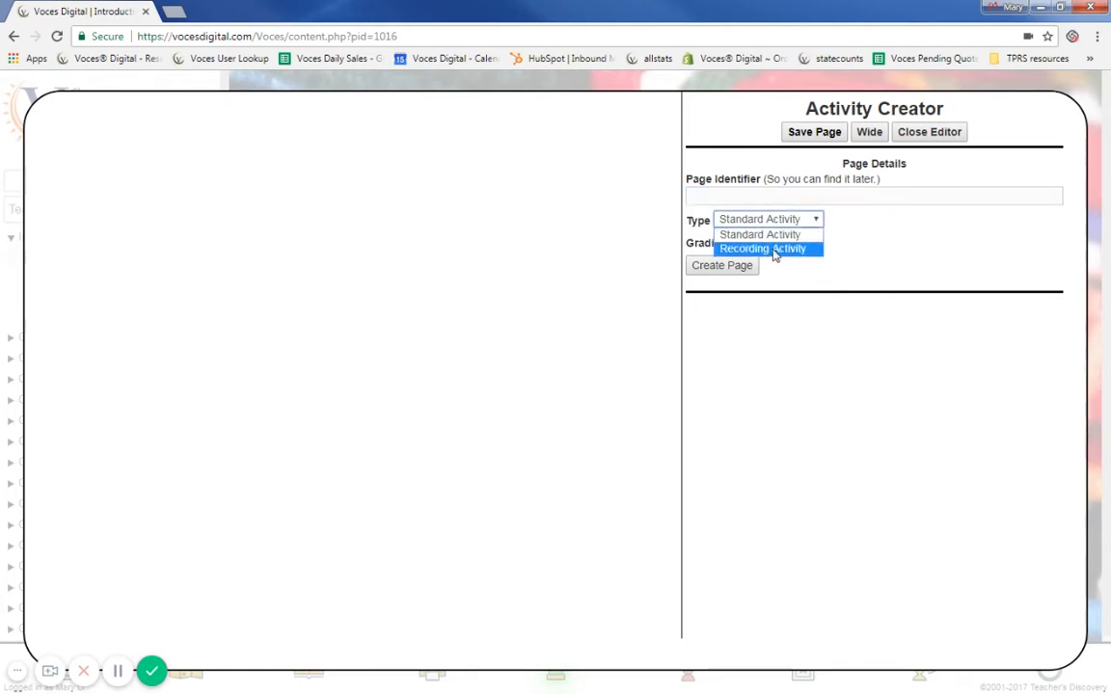
{"action": "left_click", "coordinate": [775, 250]}
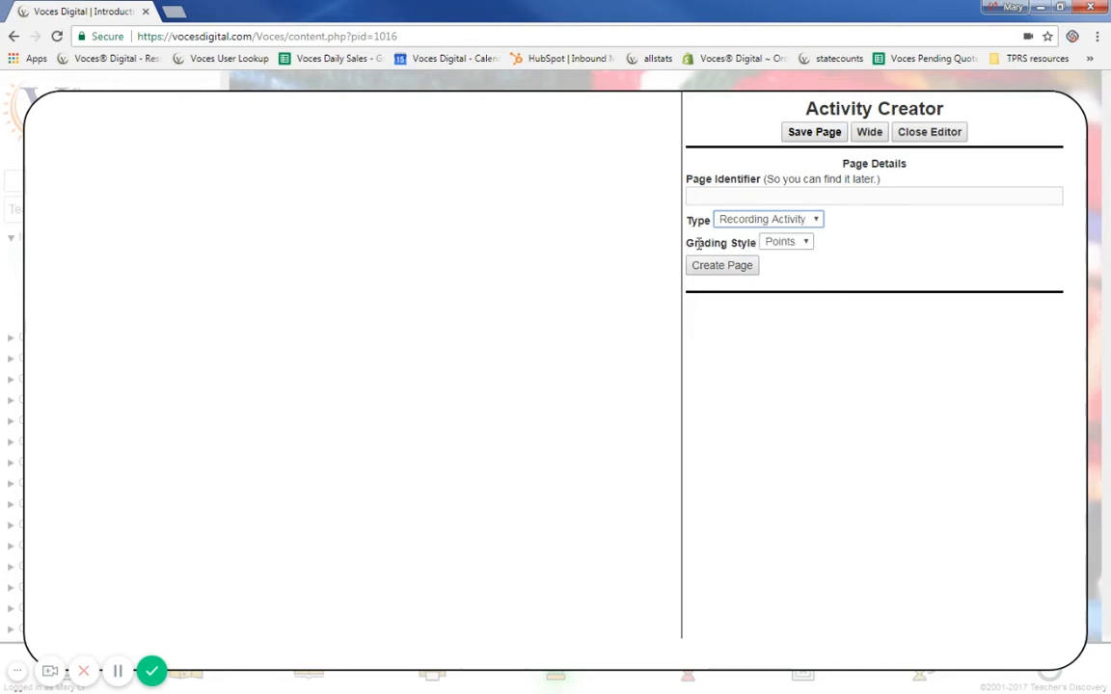
{"action": "left_click", "coordinate": [776, 243]}
{"action": "left_click", "coordinate": [788, 272]}
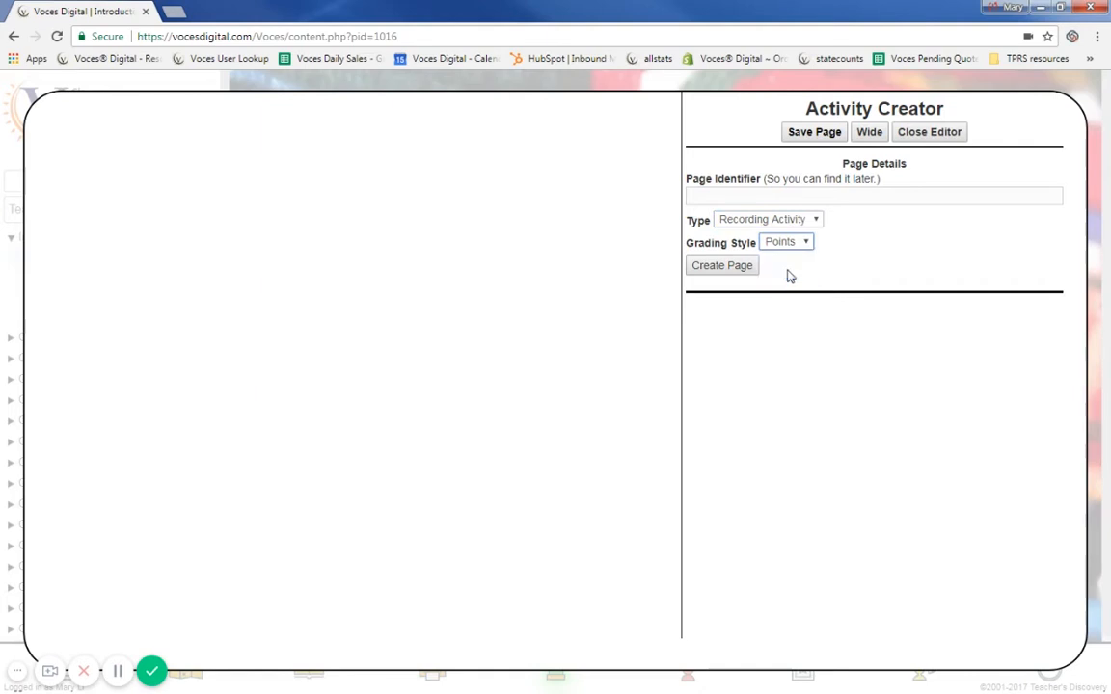
{"action": "left_click", "coordinate": [881, 261]}
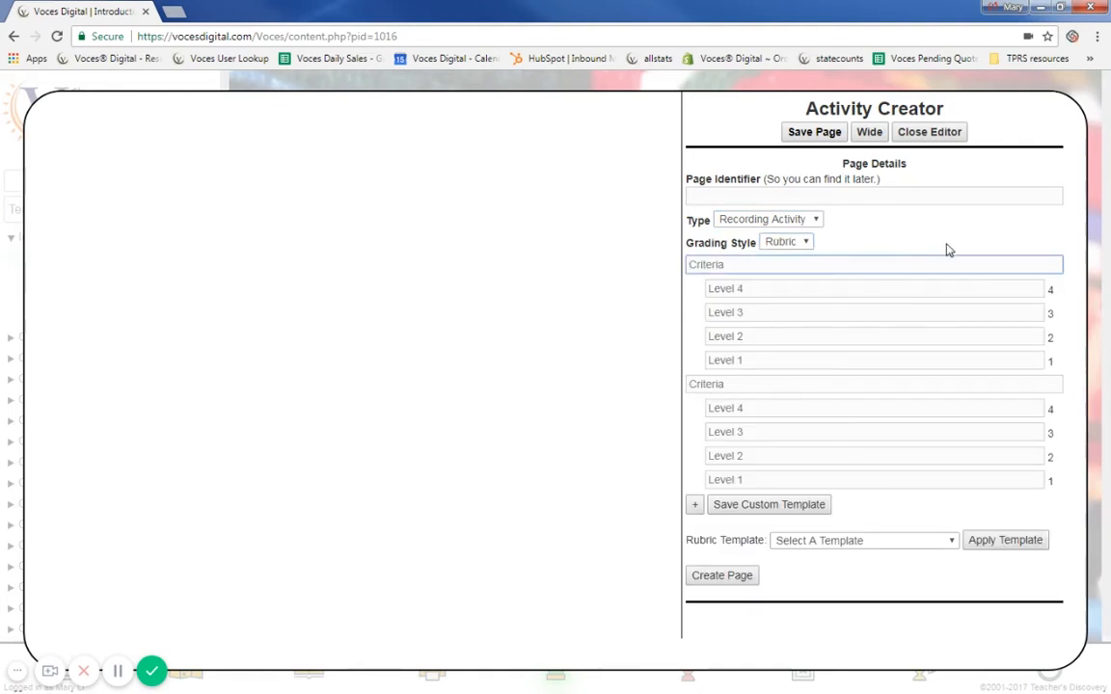
{"action": "left_click", "coordinate": [945, 243]}
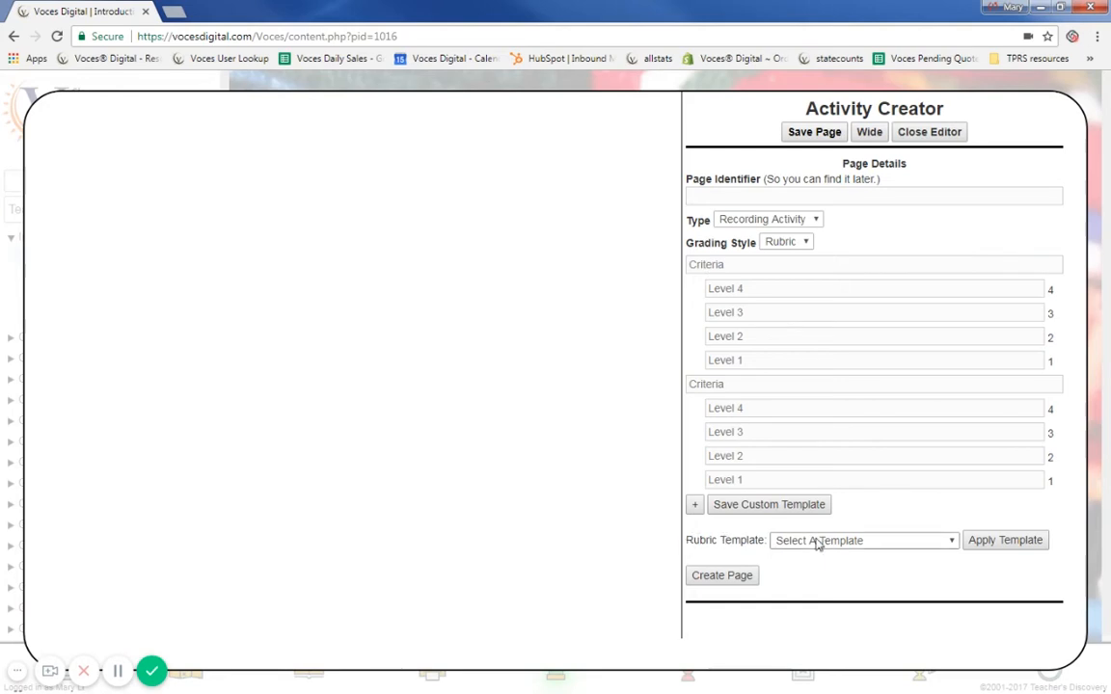
Examine the available rubric templates and the rubric's empty criteria and level fields
{"action": "left_click", "coordinate": [916, 542]}
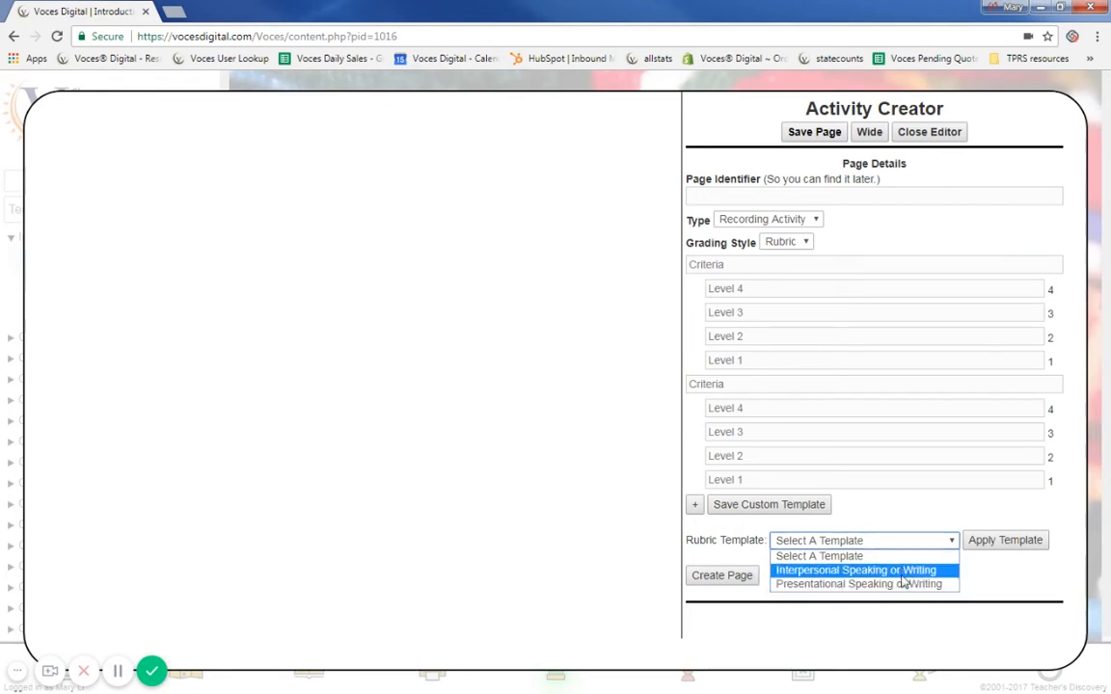
{"action": "left_click", "coordinate": [819, 556]}
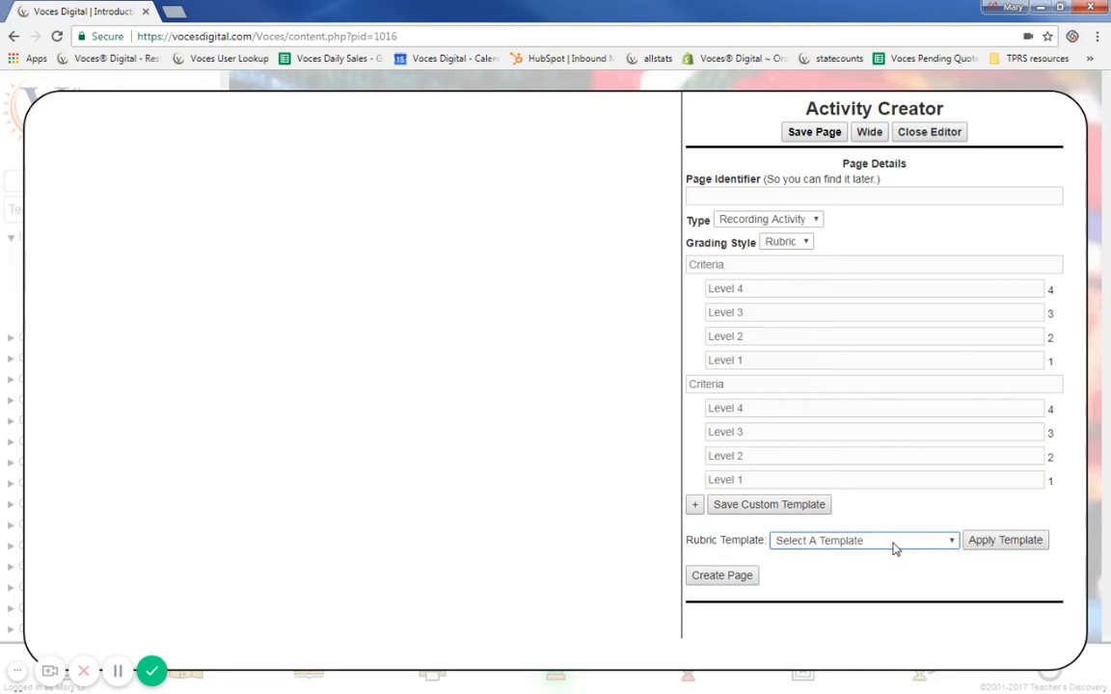
{"action": "left_click", "coordinate": [753, 262]}
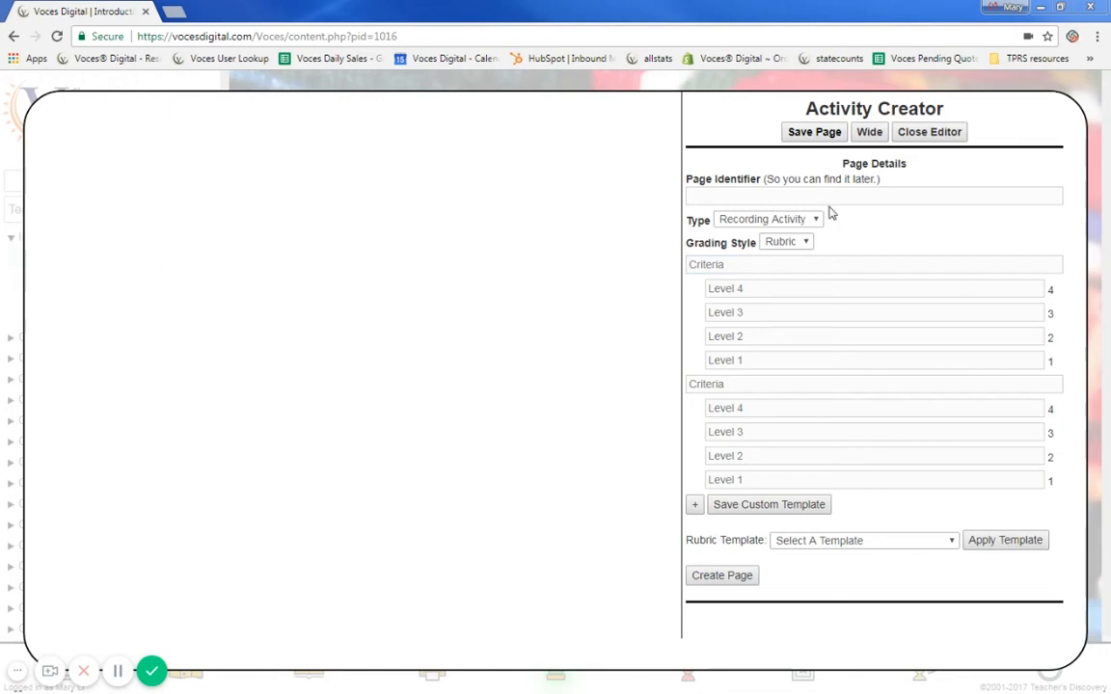
{"action": "left_click", "coordinate": [762, 265]}
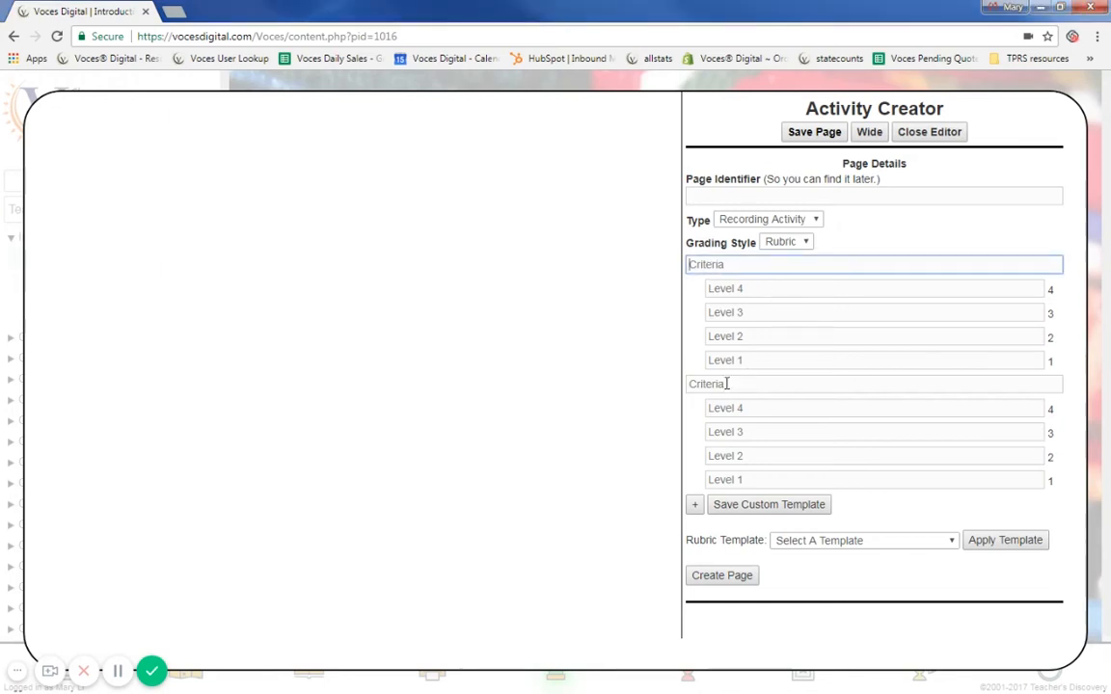
{"action": "left_click", "coordinate": [741, 290]}
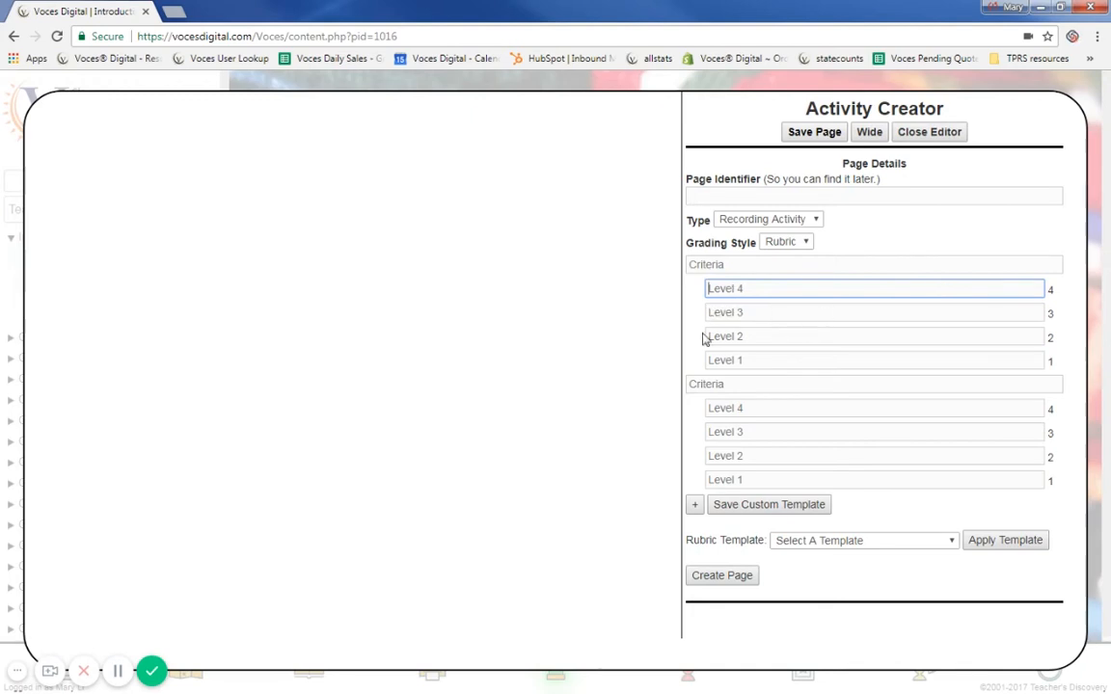
{"action": "left_click", "coordinate": [781, 363]}
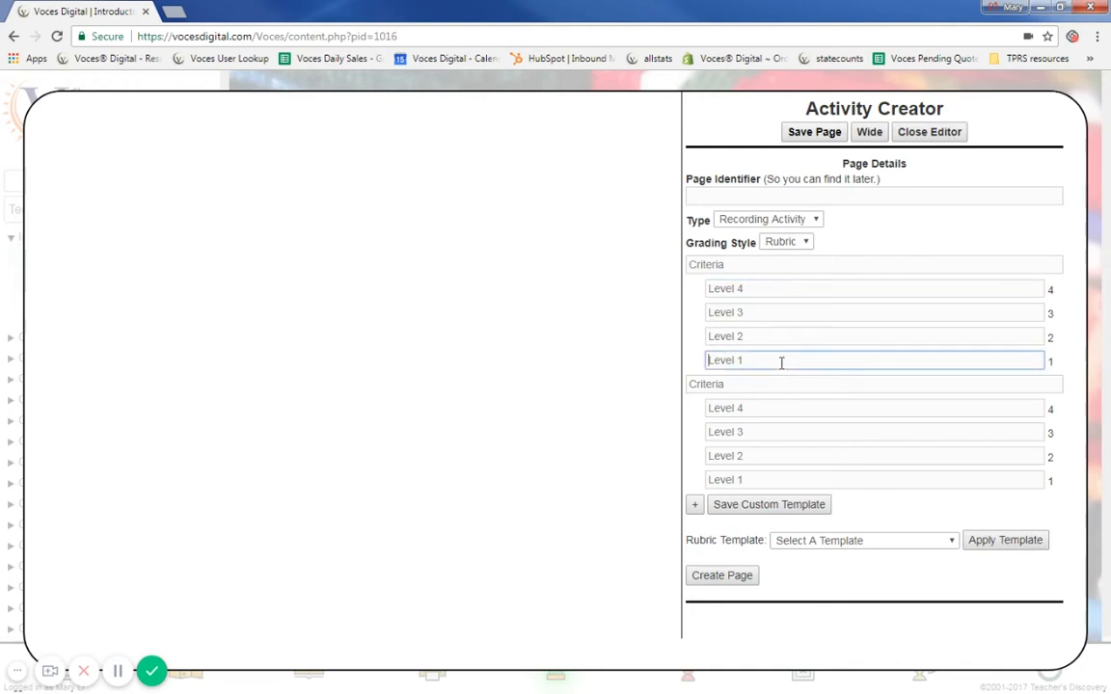
{"action": "left_click", "coordinate": [748, 291]}
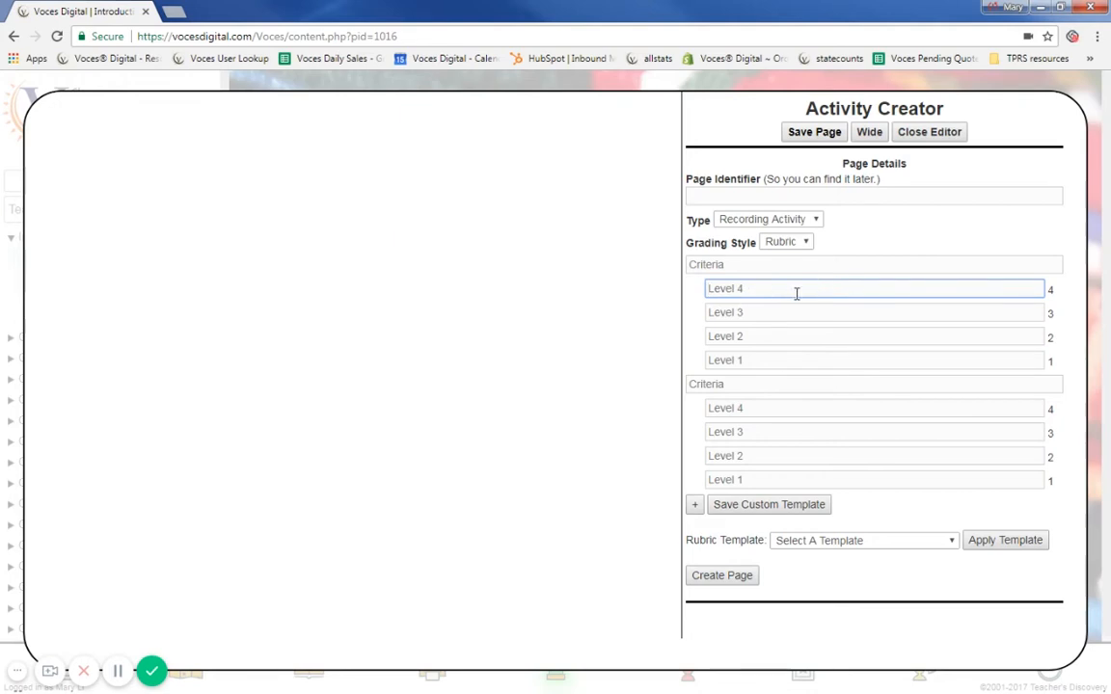
{"action": "left_click", "coordinate": [745, 363]}
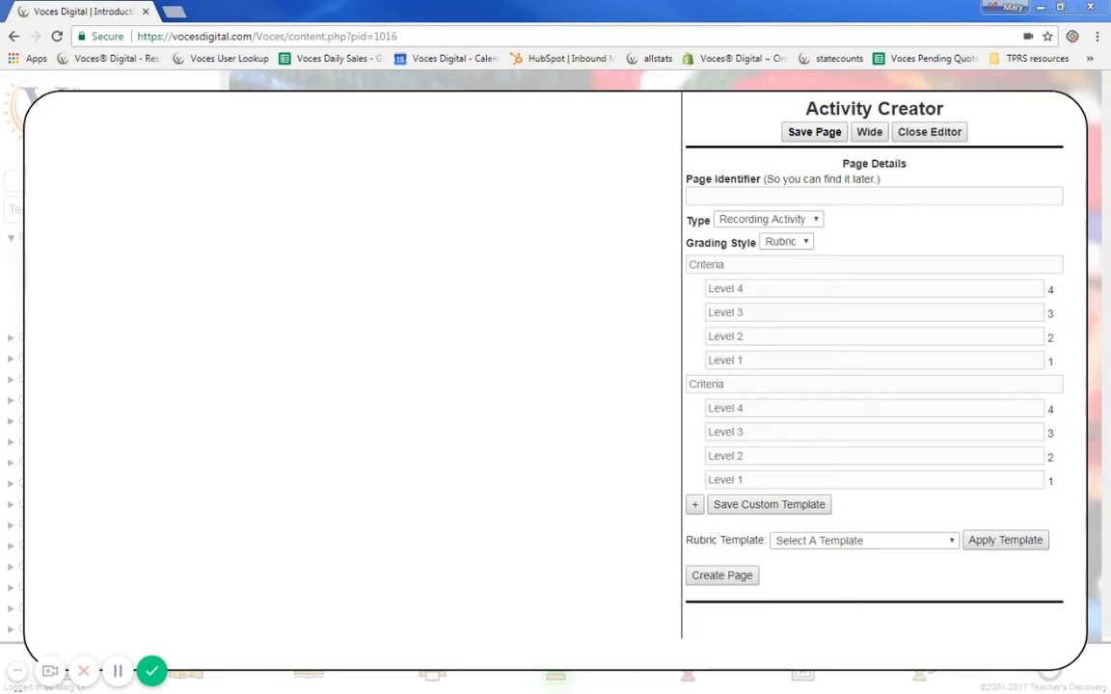
Name the first rubric criterion Clarity of Speaking
{"action": "left_click", "coordinate": [818, 263]}
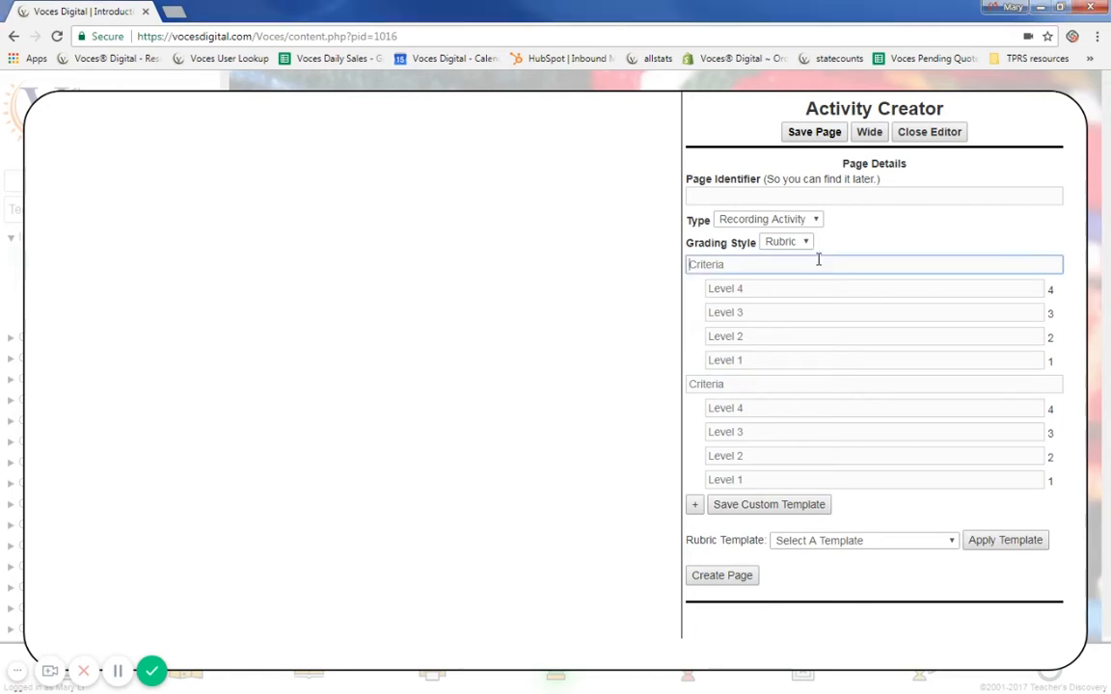
{"action": "type", "text": "Clarity of Speaking:"}
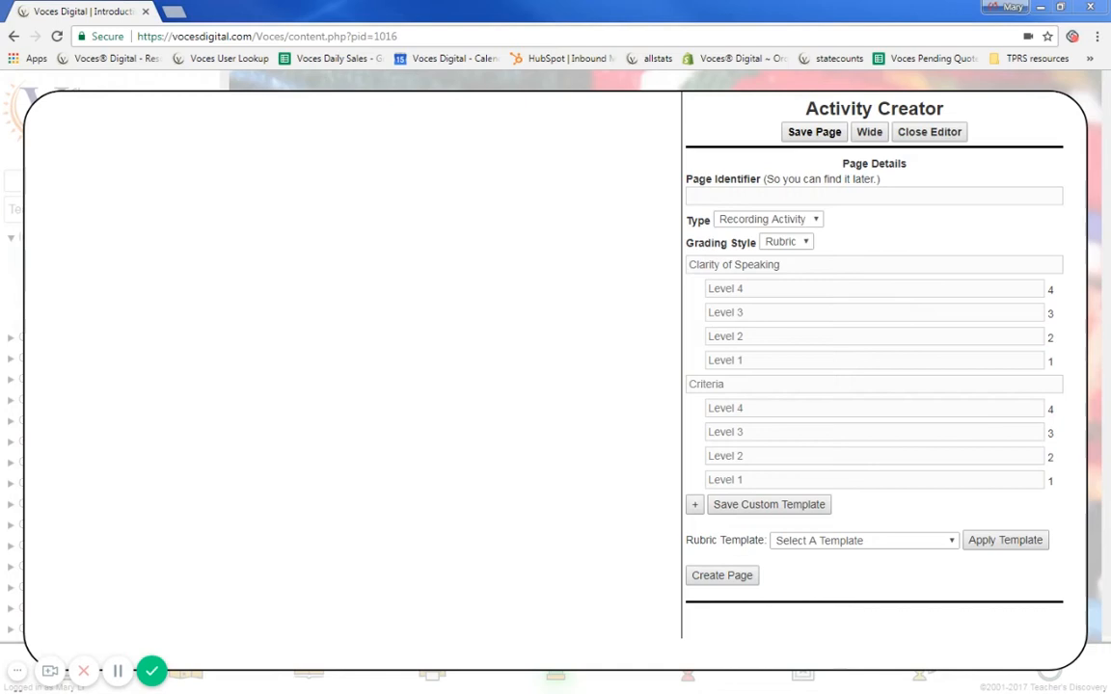
Name the second rubric criterion Creativity of Answer
{"action": "left_click", "coordinate": [813, 381]}
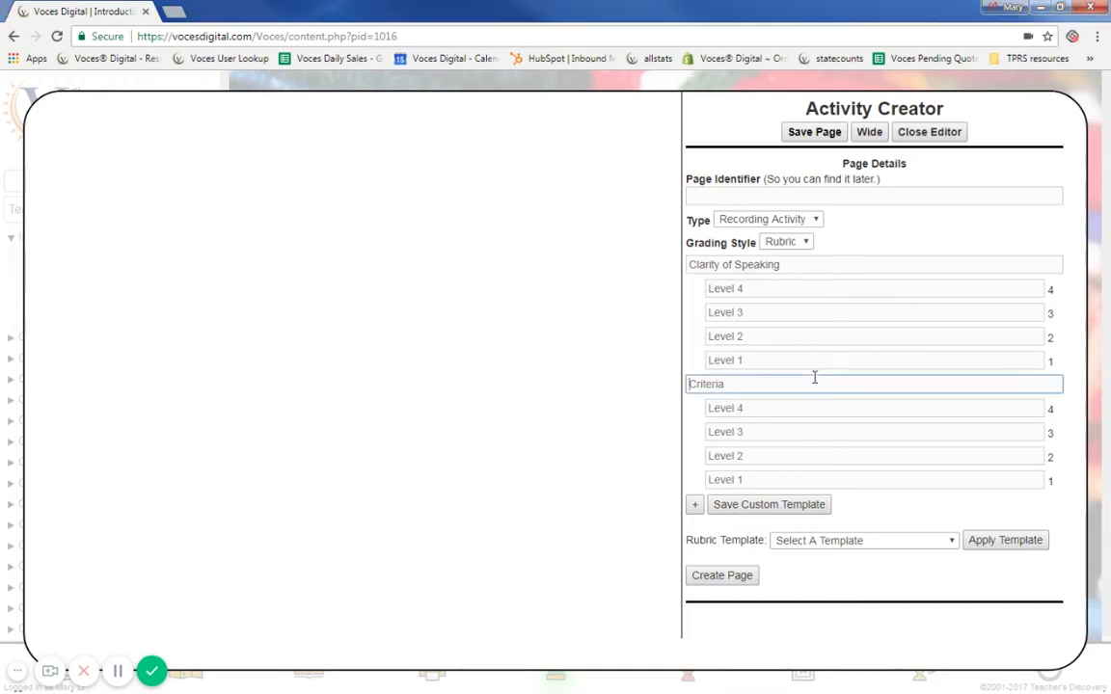
{"action": "type", "text": "Creativity of Answer"}
Paste the Clarity of Speaking descriptions for level 4 (great pronunciation of target vocabulary, no hesitation) and level 3 (good pronunciation, a few hesitations)
{"action": "left_click", "coordinate": [777, 288]}
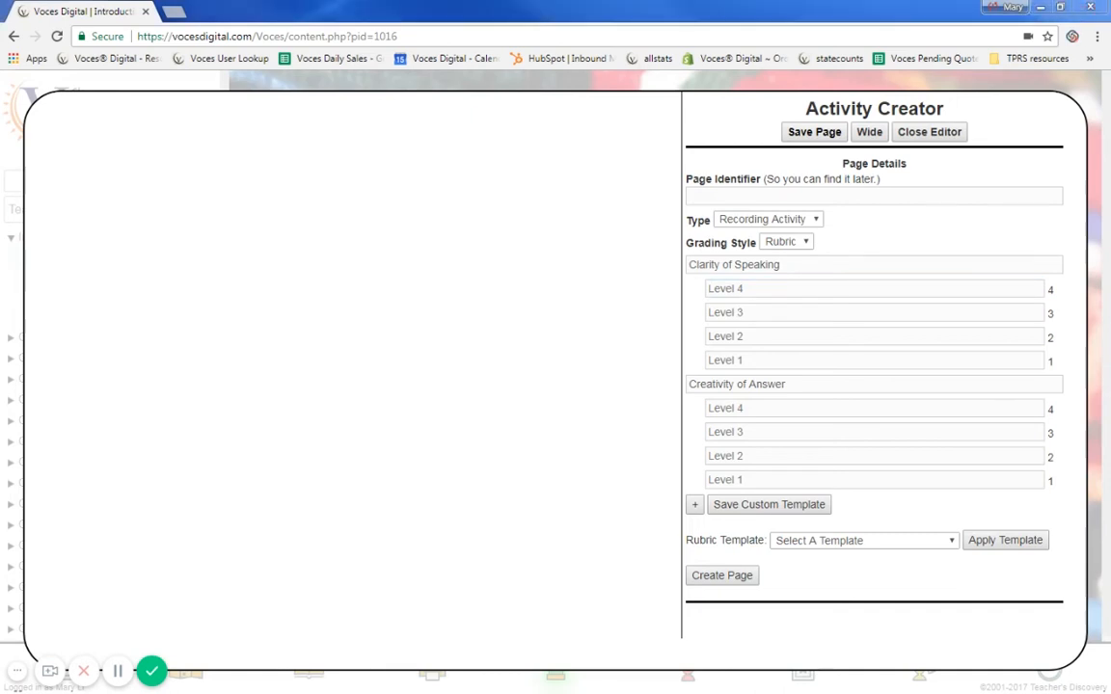
{"action": "left_click", "coordinate": [719, 288]}
{"action": "right_click", "coordinate": [733, 288]}
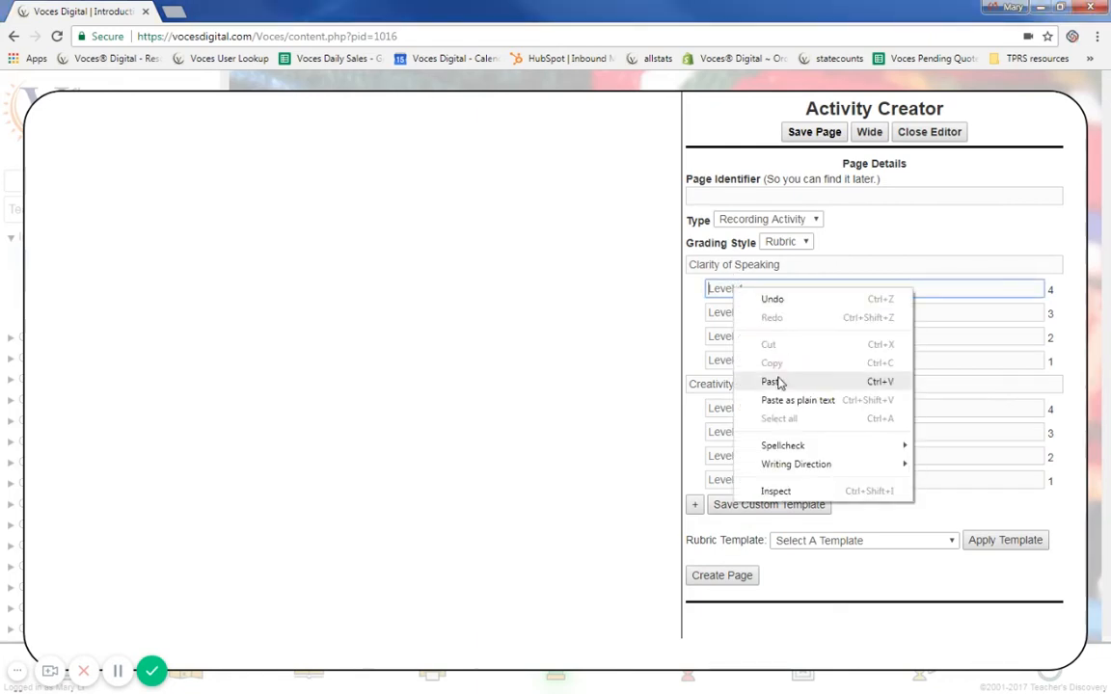
{"action": "left_click", "coordinate": [772, 381]}
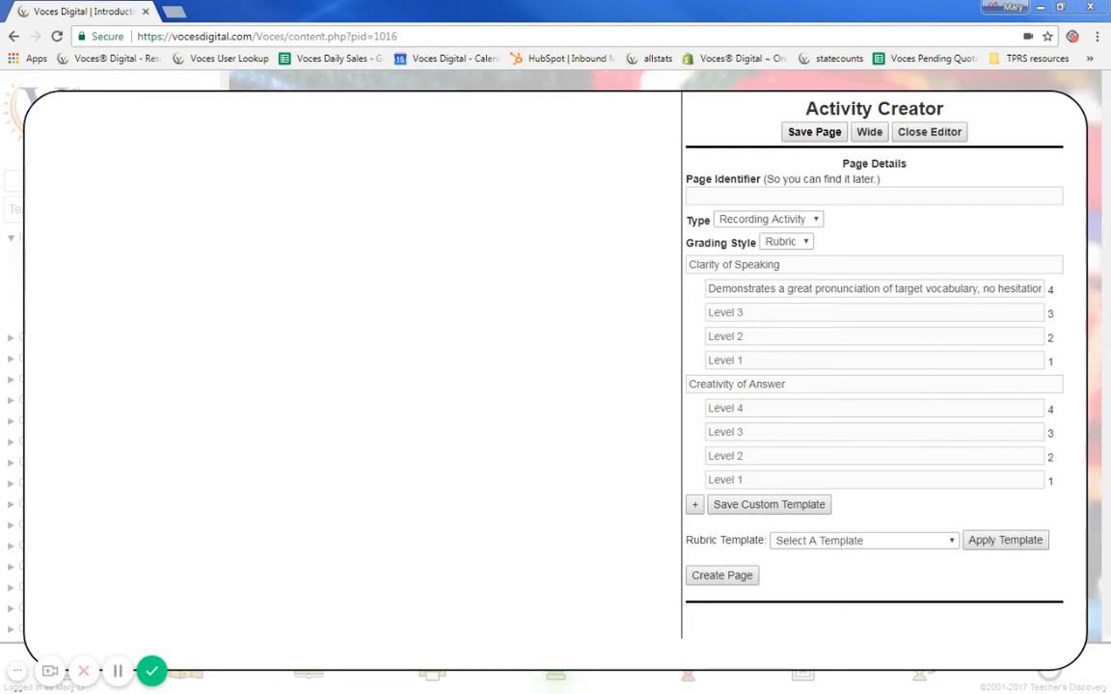
{"action": "right_click", "coordinate": [873, 318]}
{"action": "left_click", "coordinate": [922, 409]}
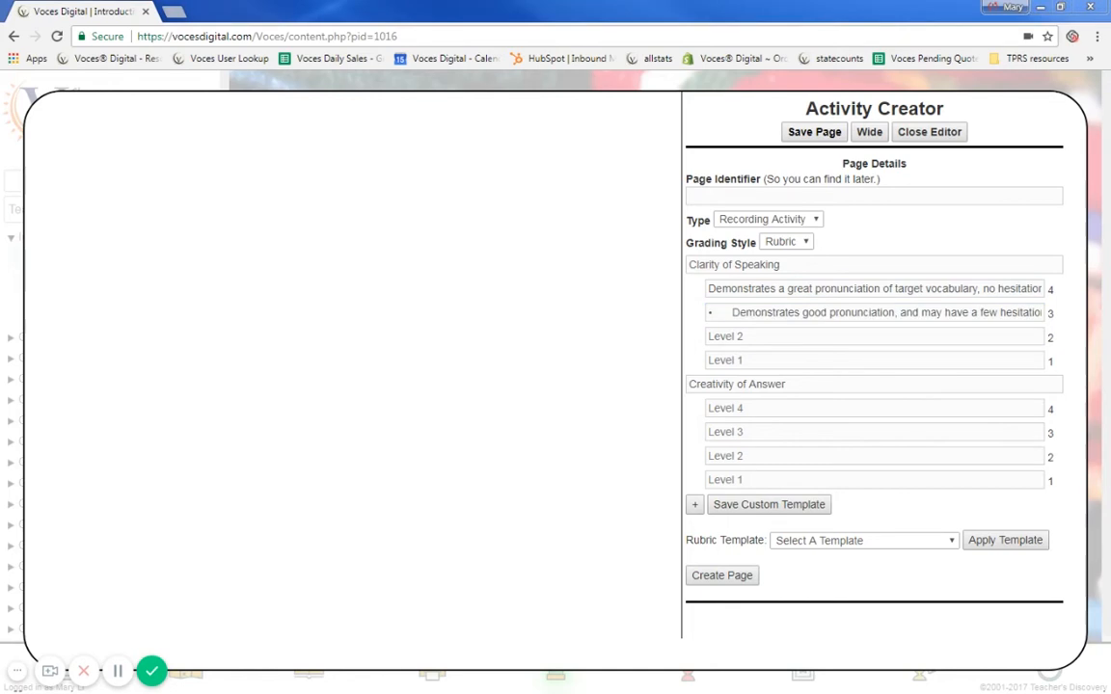
Paste the Clarity of Speaking descriptions for level 2 (many hesitations, incomplete sentences) and level 1 (hard to understand or barely comprehensible)
{"action": "right_click", "coordinate": [777, 337]}
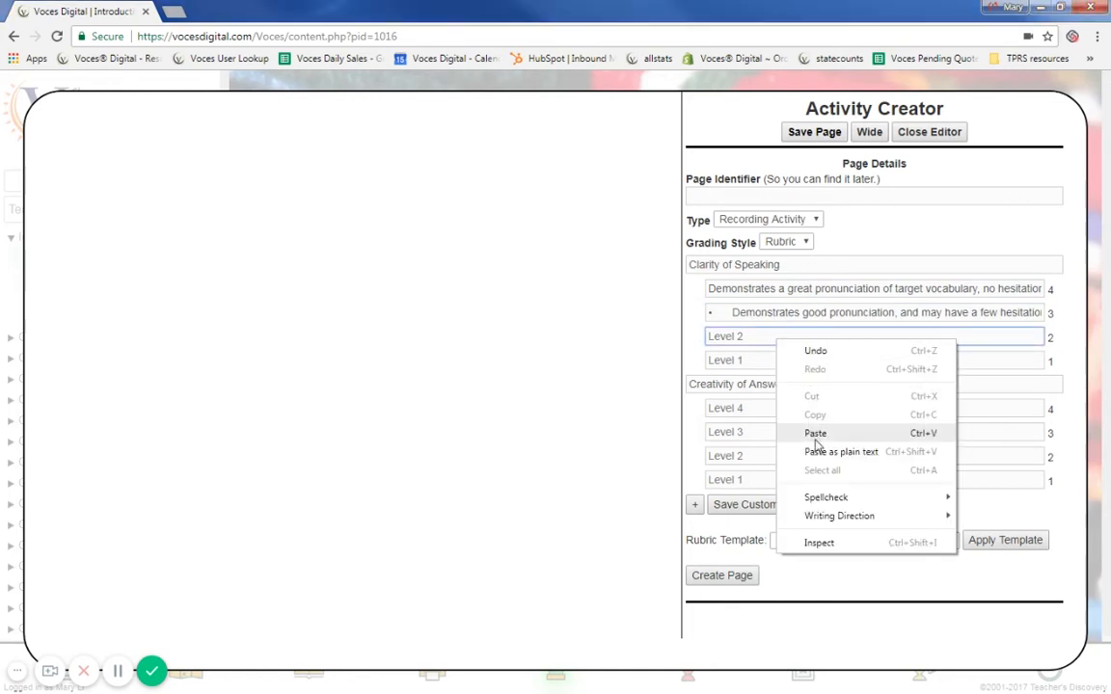
{"action": "left_click", "coordinate": [818, 434]}
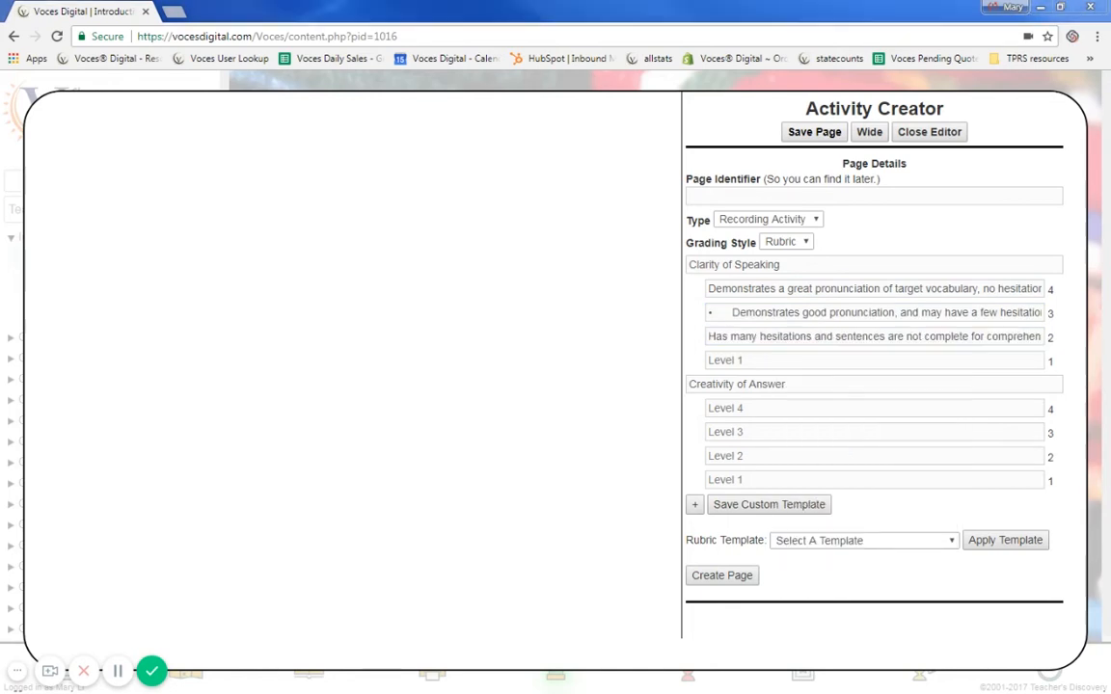
{"action": "right_click", "coordinate": [783, 363]}
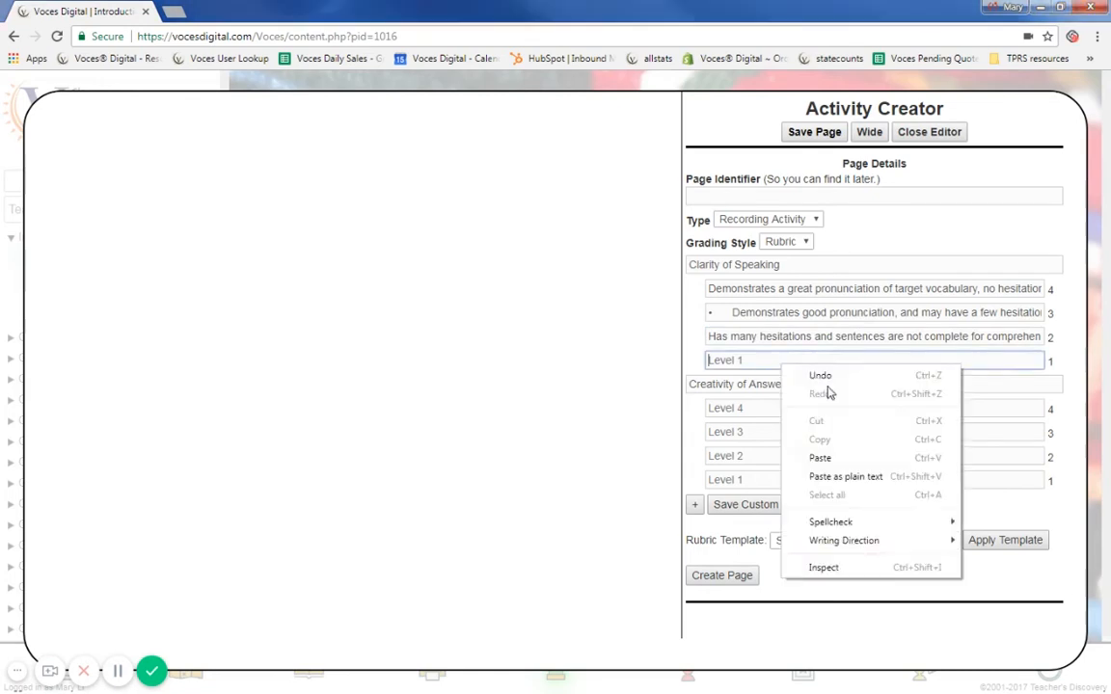
{"action": "left_click", "coordinate": [826, 458]}
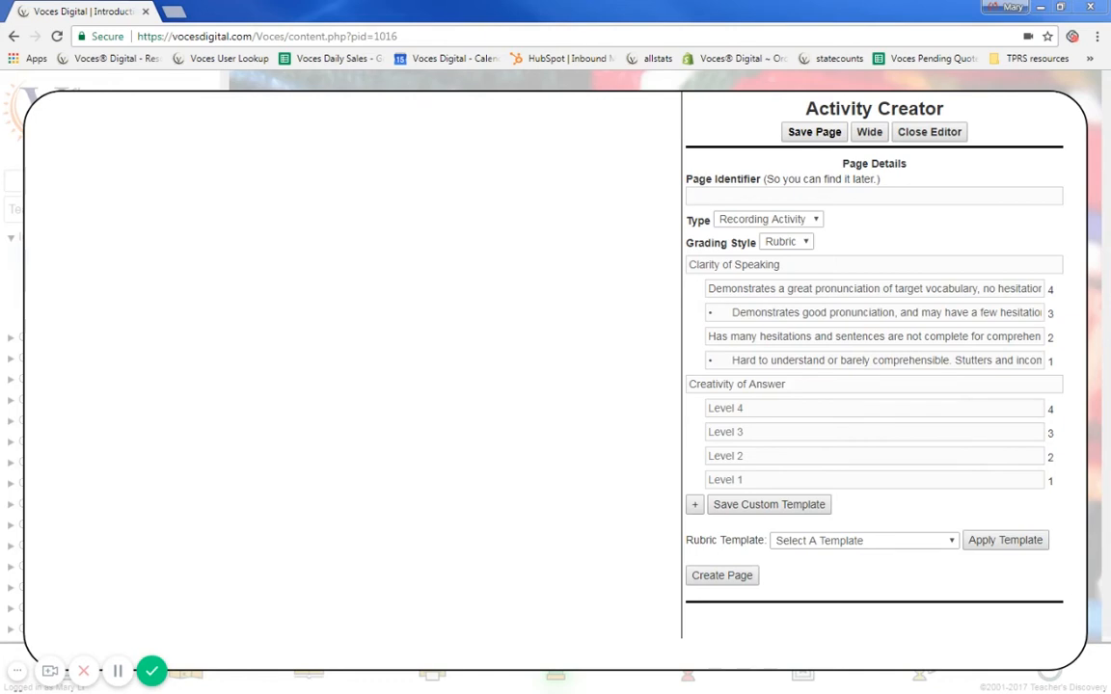
Paste the Creativity of Answer descriptions for level 4 (goes above and beyond the structured vocabulary) and level 3 (uses sufficient learned vocabulary)
{"action": "right_click", "coordinate": [845, 409]}
{"action": "left_click", "coordinate": [900, 507]}
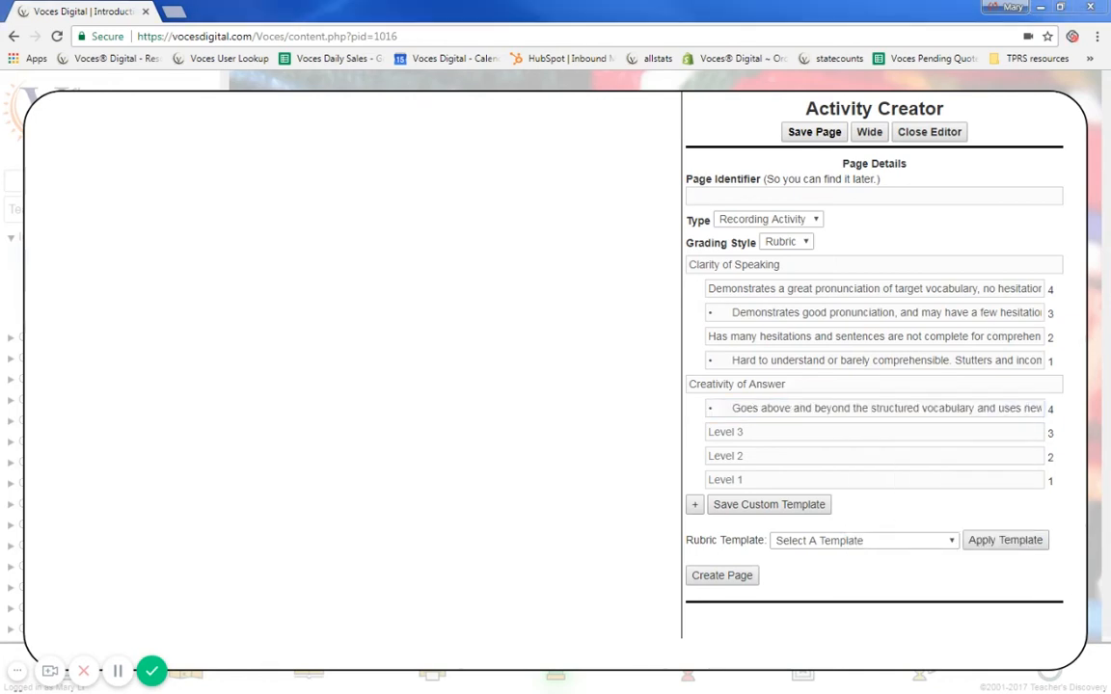
{"action": "left_click", "coordinate": [761, 430]}
{"action": "right_click", "coordinate": [761, 430]}
{"action": "left_click", "coordinate": [851, 524]}
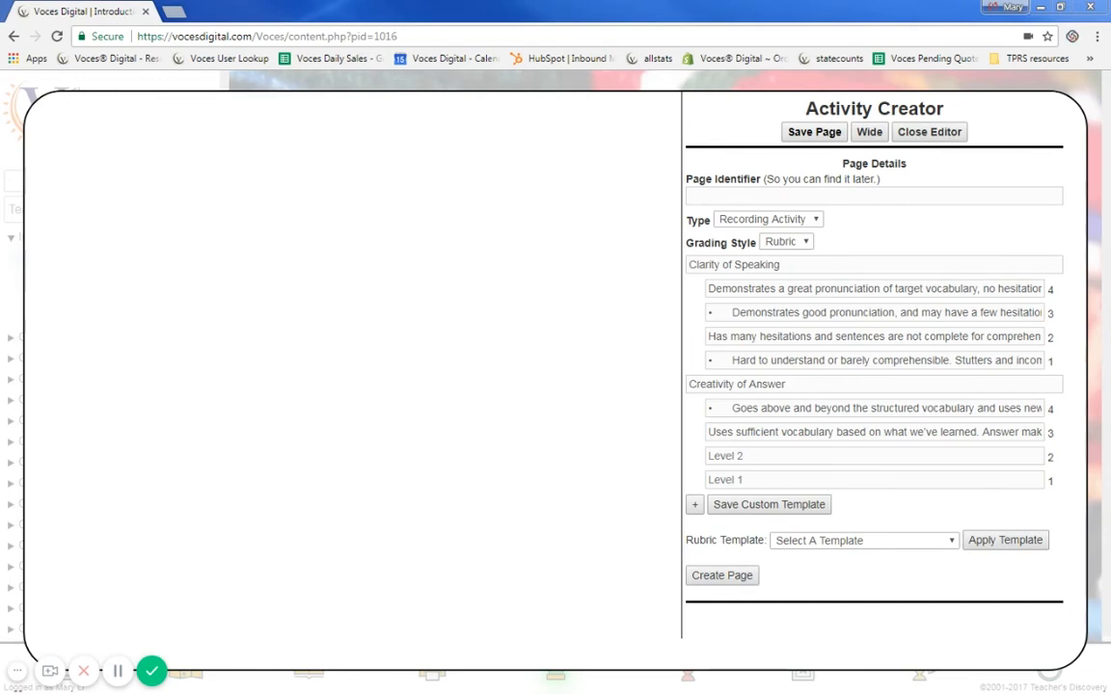
Paste the Creativity of Answer descriptions for level 2 (sufficient vocabulary, but a weaker answer) and level 1 (did not expand on basic ideas)
{"action": "right_click", "coordinate": [808, 458]}
{"action": "left_click", "coordinate": [858, 550]}
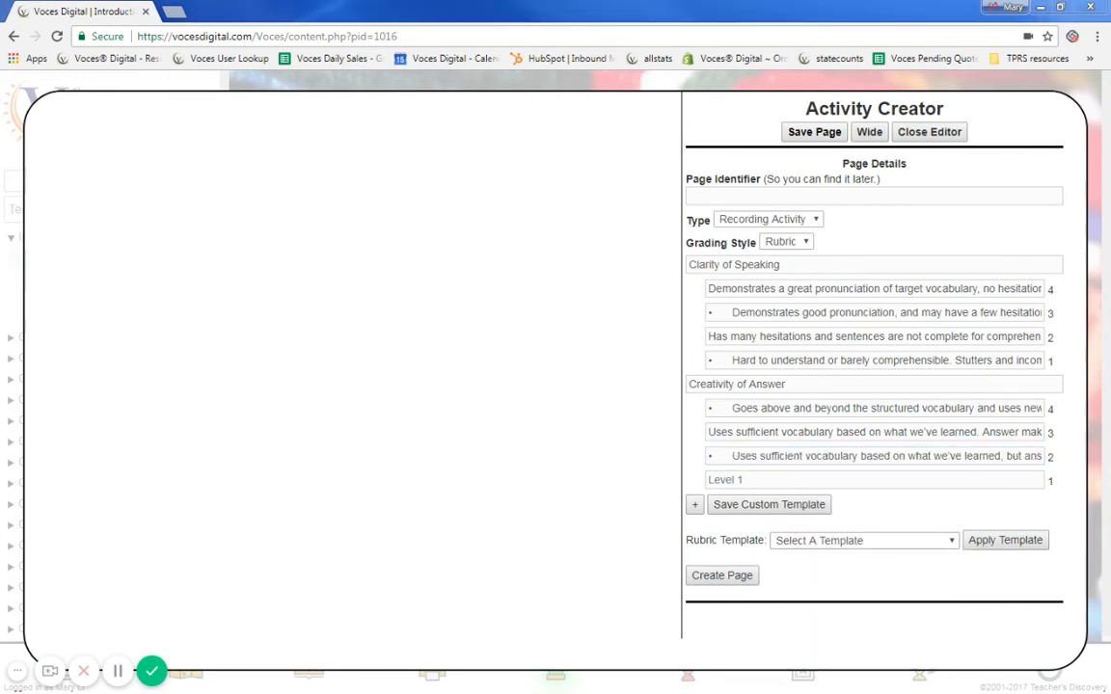
{"action": "left_click", "coordinate": [719, 480]}
{"action": "right_click", "coordinate": [719, 479]}
{"action": "left_click", "coordinate": [783, 360]}
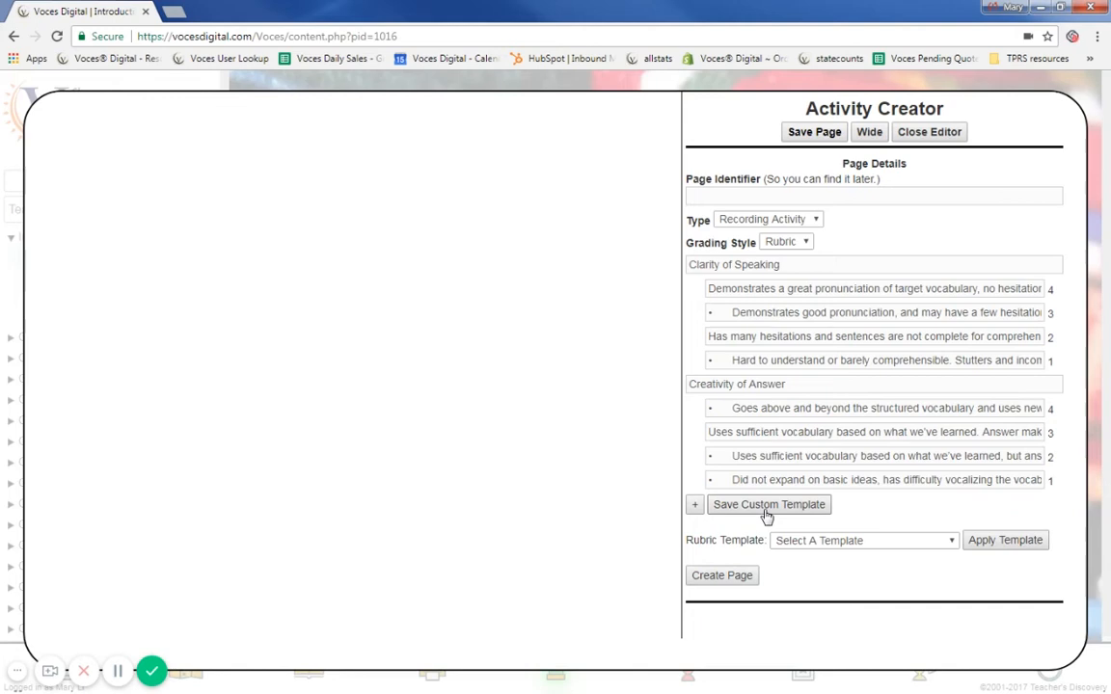
Create the recording activity page with the custom rubric, leaving the rubric template unselected
{"action": "left_click", "coordinate": [820, 542]}
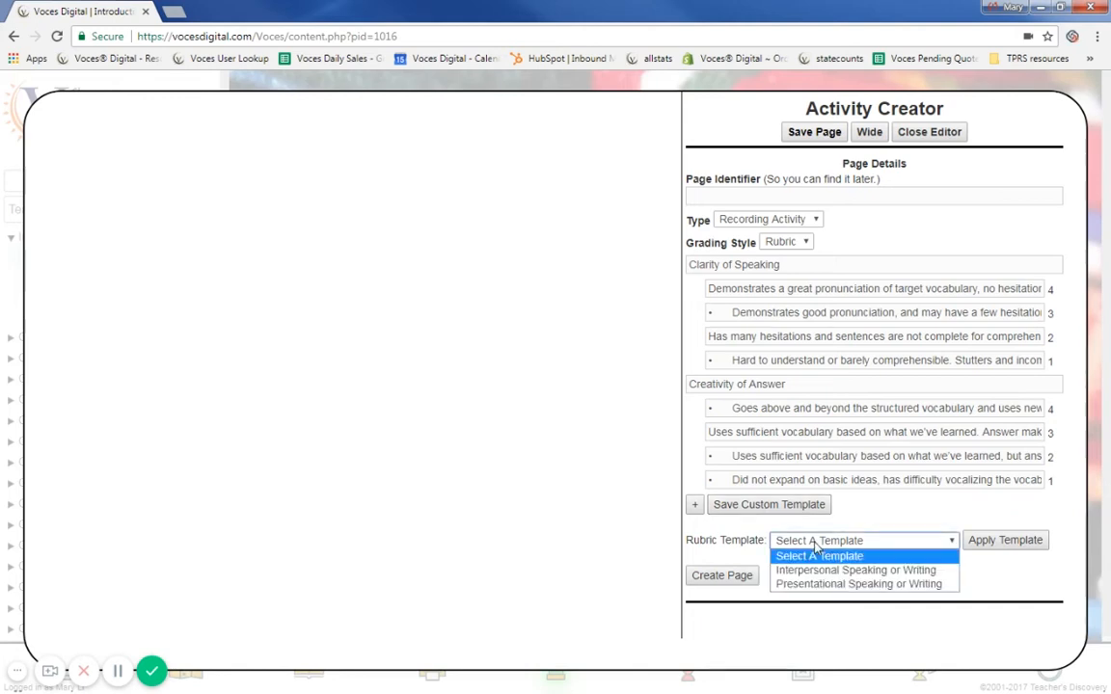
{"action": "left_click", "coordinate": [825, 548]}
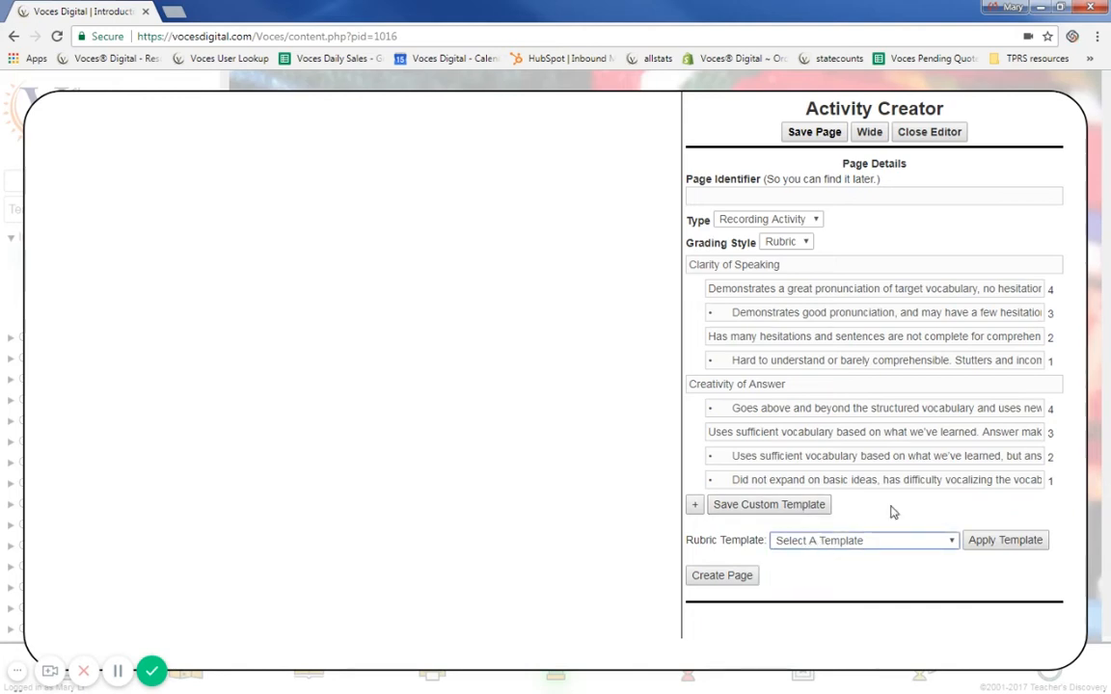
{"action": "left_click", "coordinate": [722, 577]}
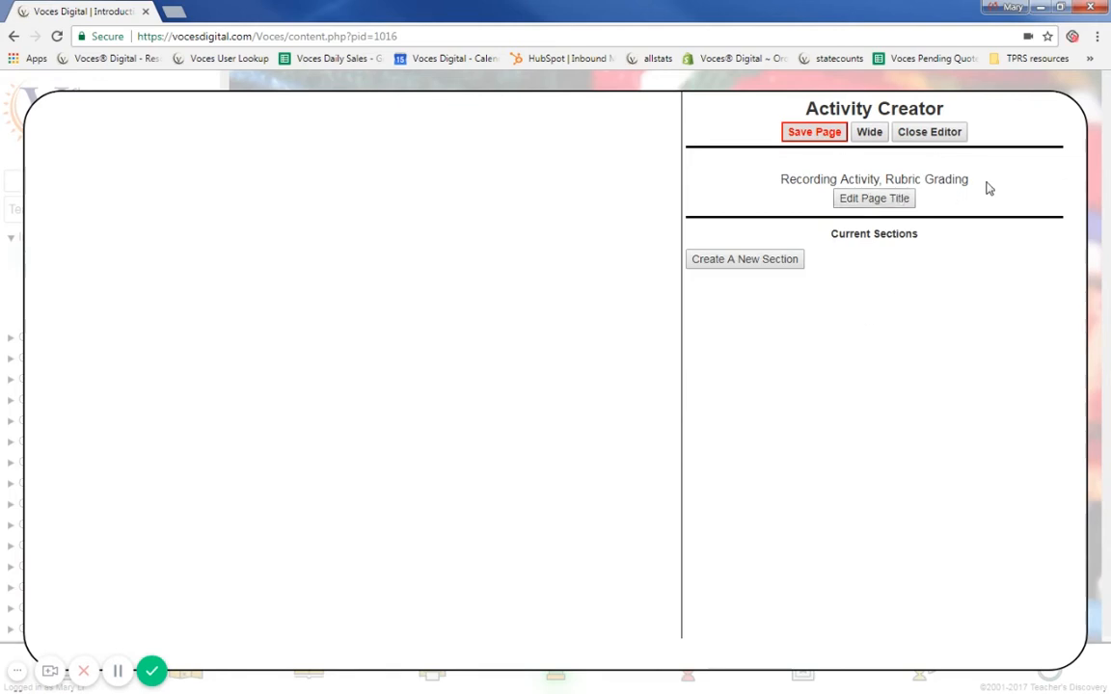
Create a Student Recording section with the directions "Follow the recording prompts below:"
{"action": "left_click", "coordinate": [761, 268]}
{"action": "left_click", "coordinate": [815, 246]}
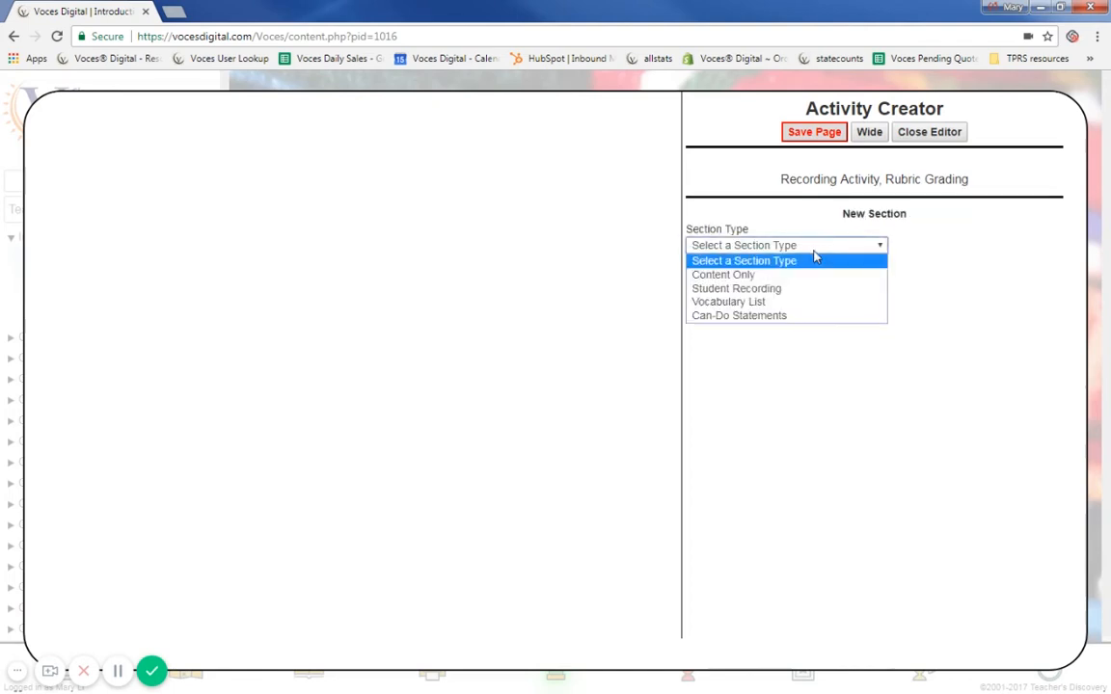
{"action": "left_click", "coordinate": [744, 293]}
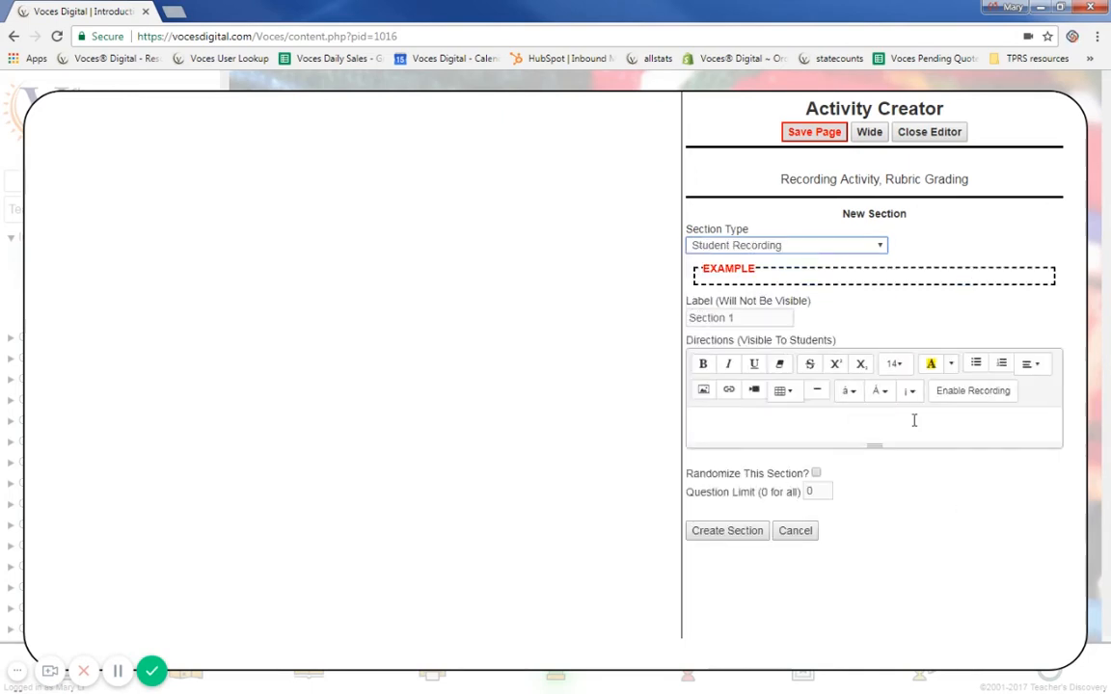
{"action": "left_click", "coordinate": [813, 427]}
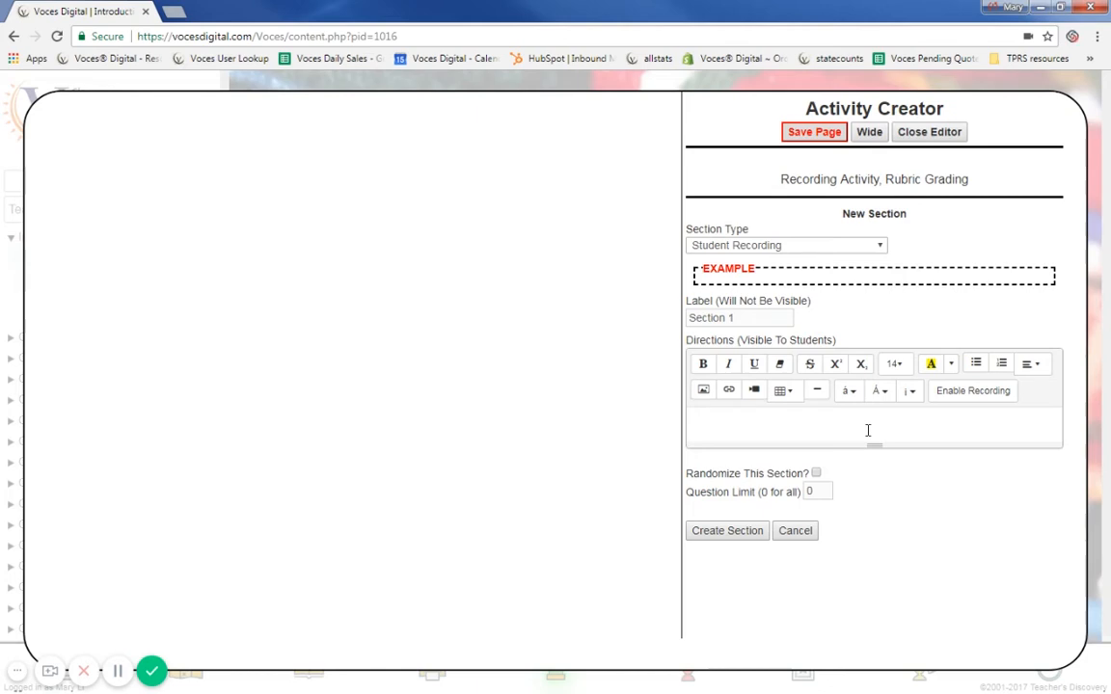
{"action": "type", "text": "w the recording p"}
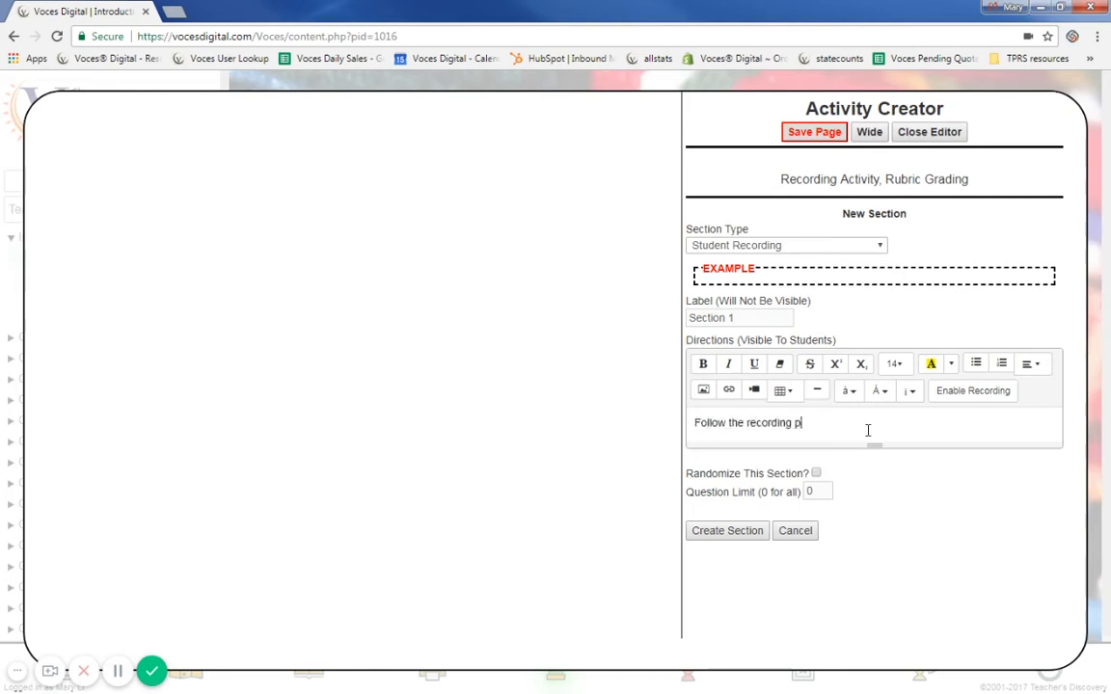
{"action": "type", "text": "rompts below:"}
{"action": "left_click", "coordinate": [705, 536]}
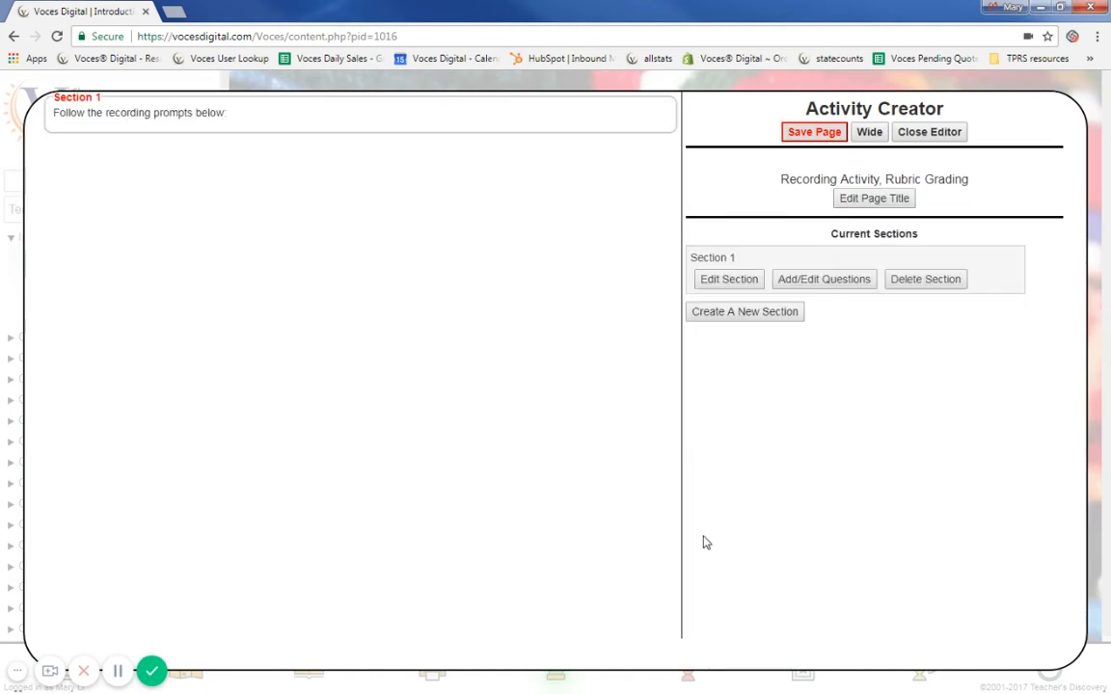
Add the question "Introduce yourself, your name and age." to Section 1
{"action": "left_click", "coordinate": [823, 287]}
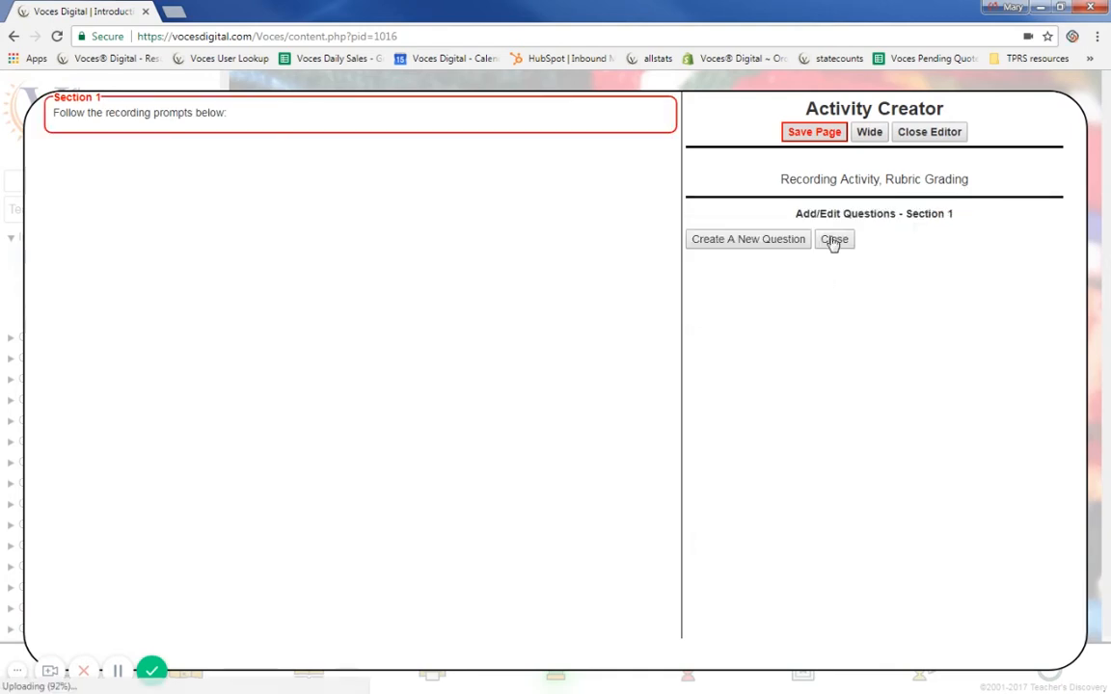
{"action": "left_click", "coordinate": [767, 250]}
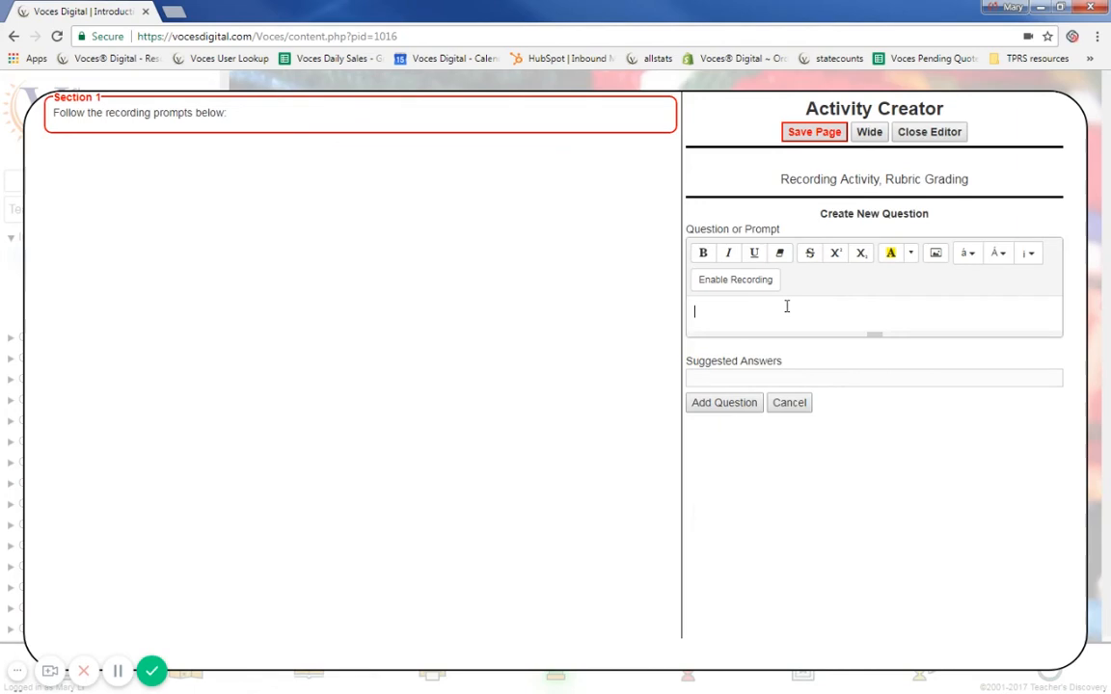
{"action": "type", "text": "Introduce yourself. Your name and age"}
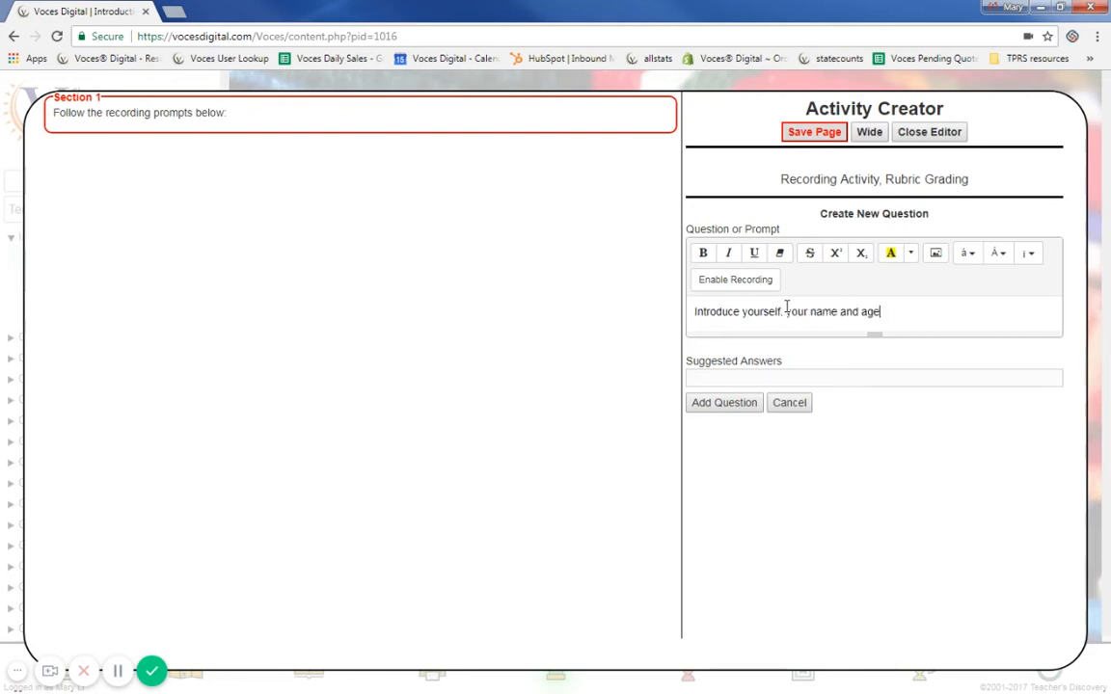
{"action": "type", "text": "."}
{"action": "left_click", "coordinate": [727, 405]}
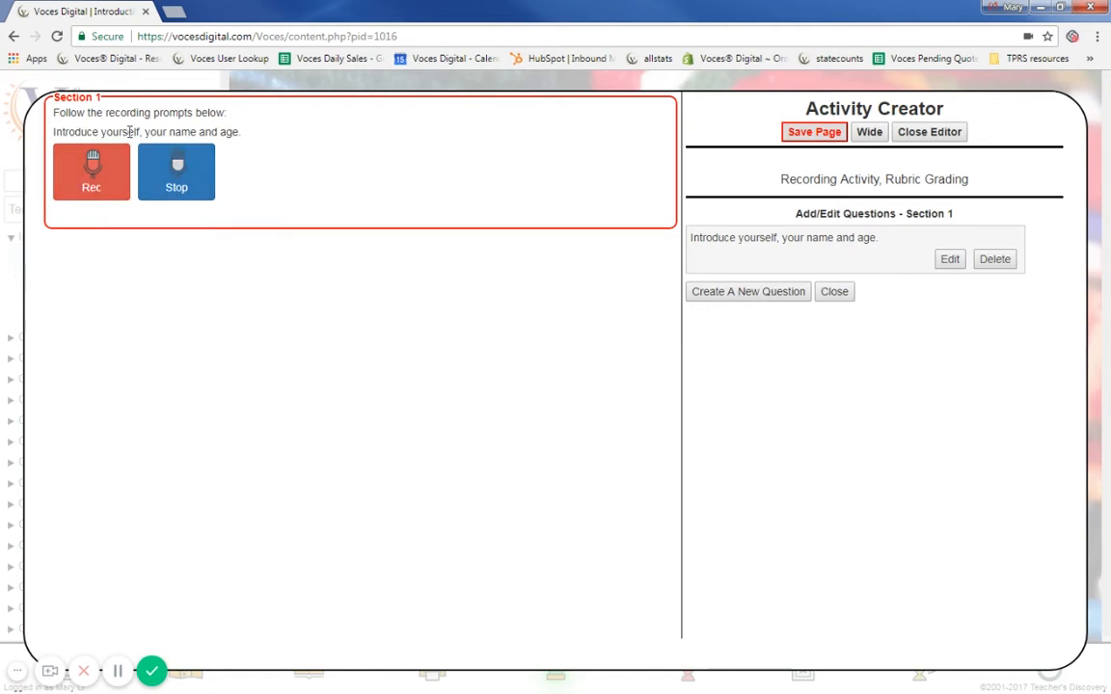
Add a second question to Section 1 reading "Tell me what kind of hobbies you have."
{"action": "left_click", "coordinate": [724, 293]}
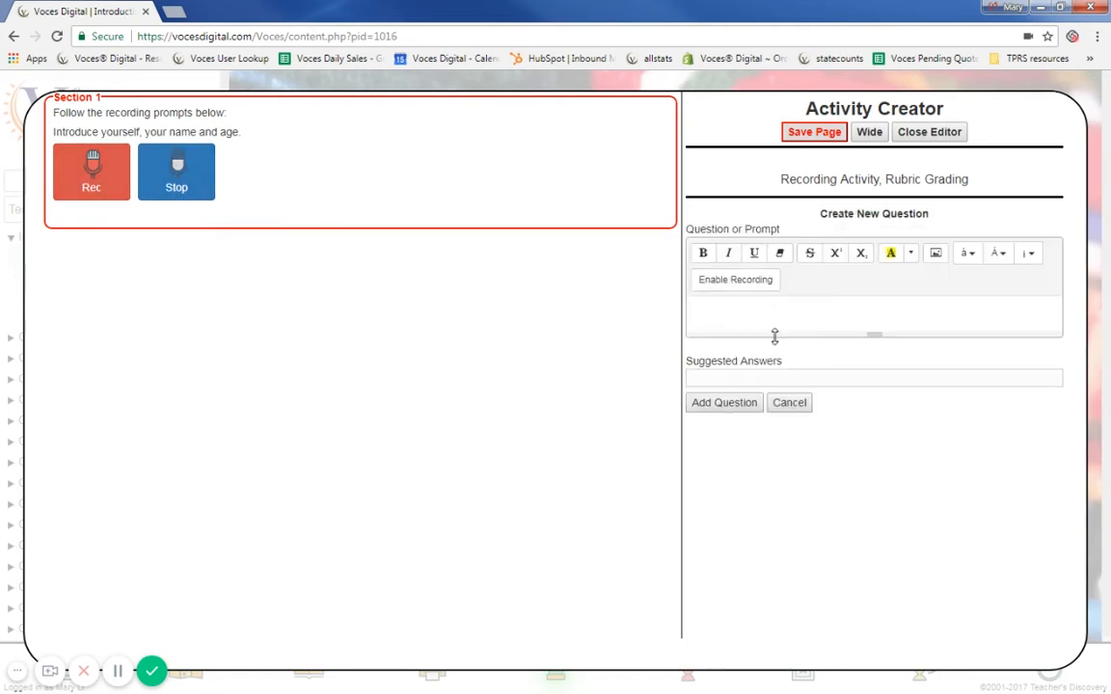
{"action": "type", "text": "Tell me what kind of"}
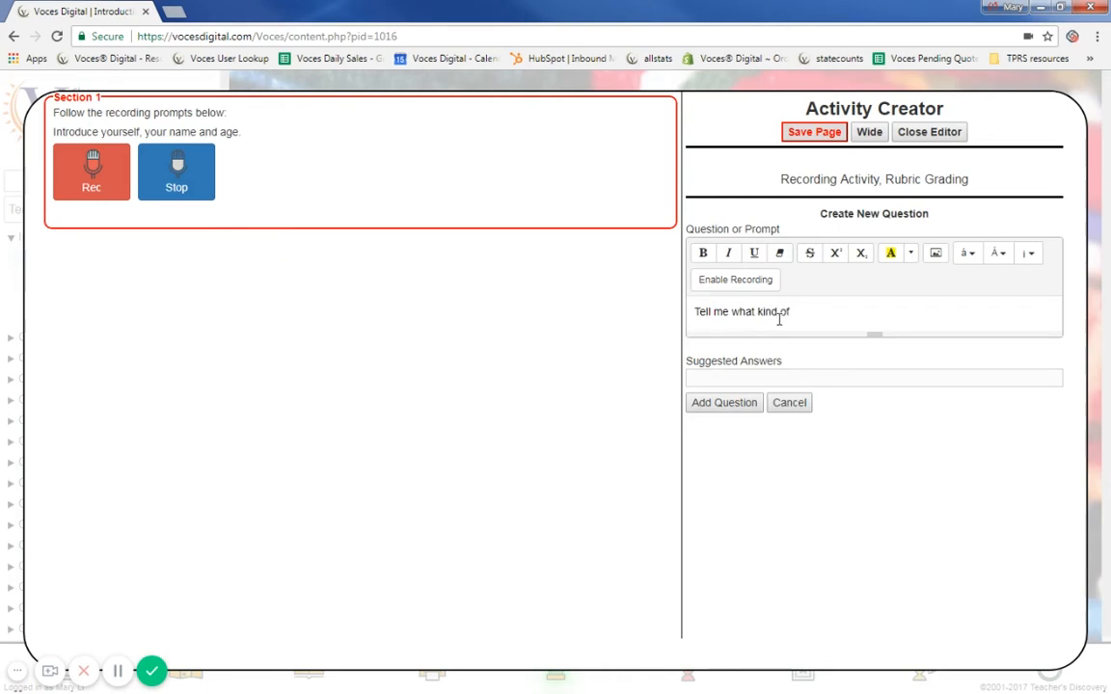
{"action": "type", "text": " hobbies you have."}
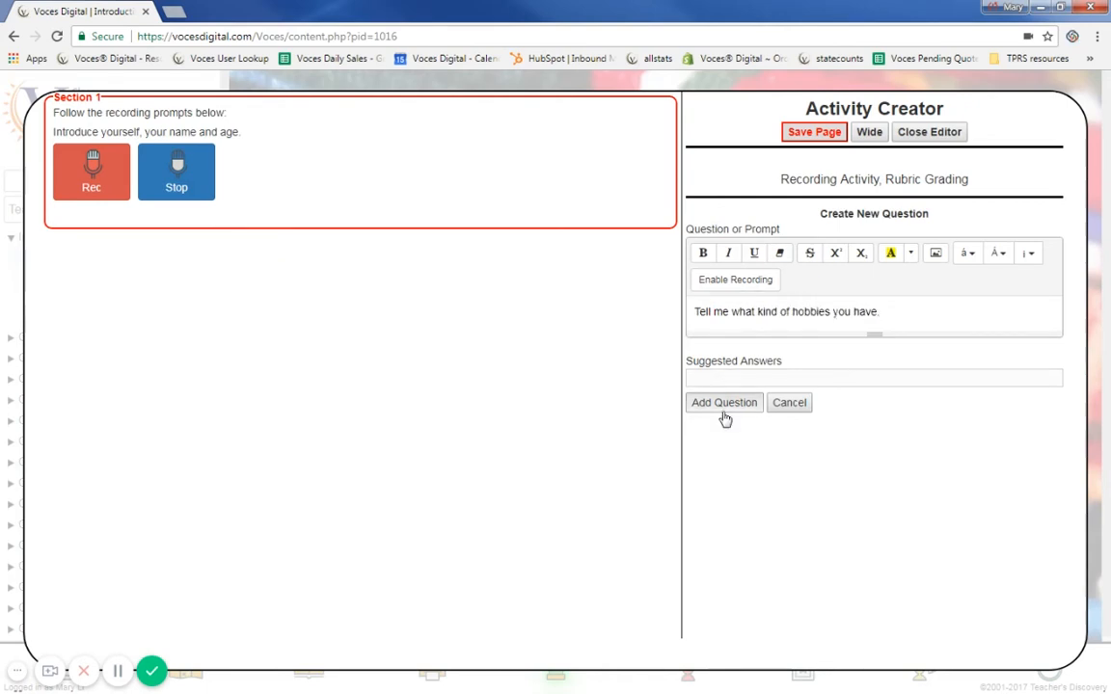
{"action": "left_click", "coordinate": [723, 405]}
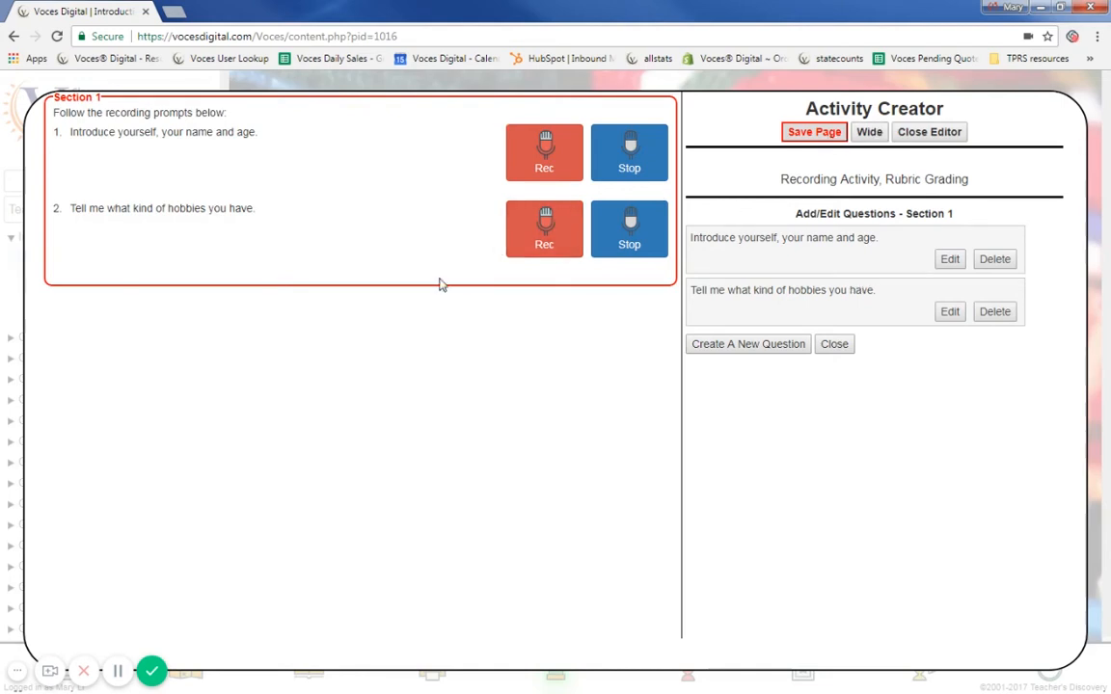
Save the recording activity page and close the Activity Creator
{"action": "left_click", "coordinate": [835, 135]}
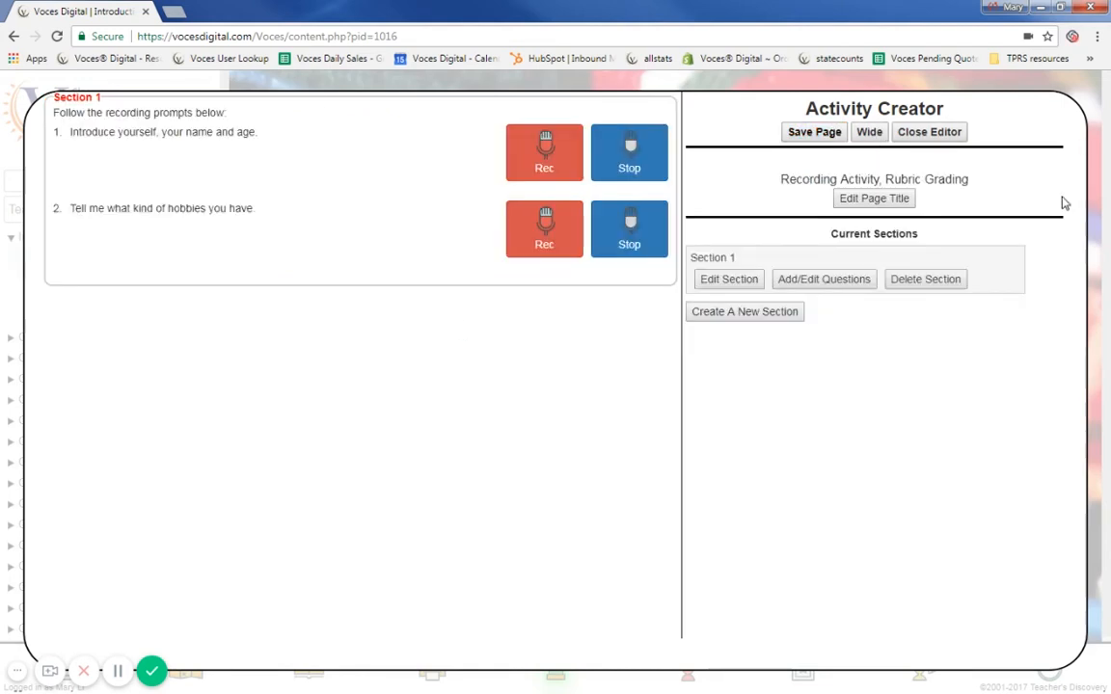
{"action": "left_click", "coordinate": [935, 133]}
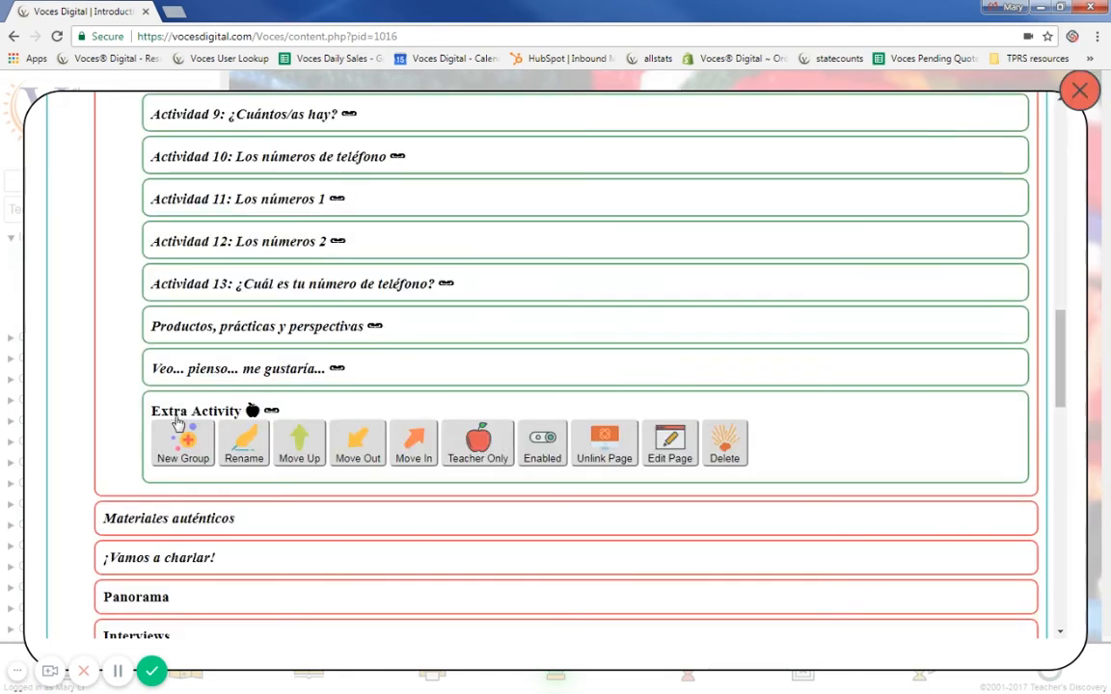
Collapse Chapter 1: Mexico, then save the edited Teacher Menu and close the Voces Editor
{"action": "scroll", "coordinate": [92, 415], "scroll_direction": "up", "scroll_amount": 15}
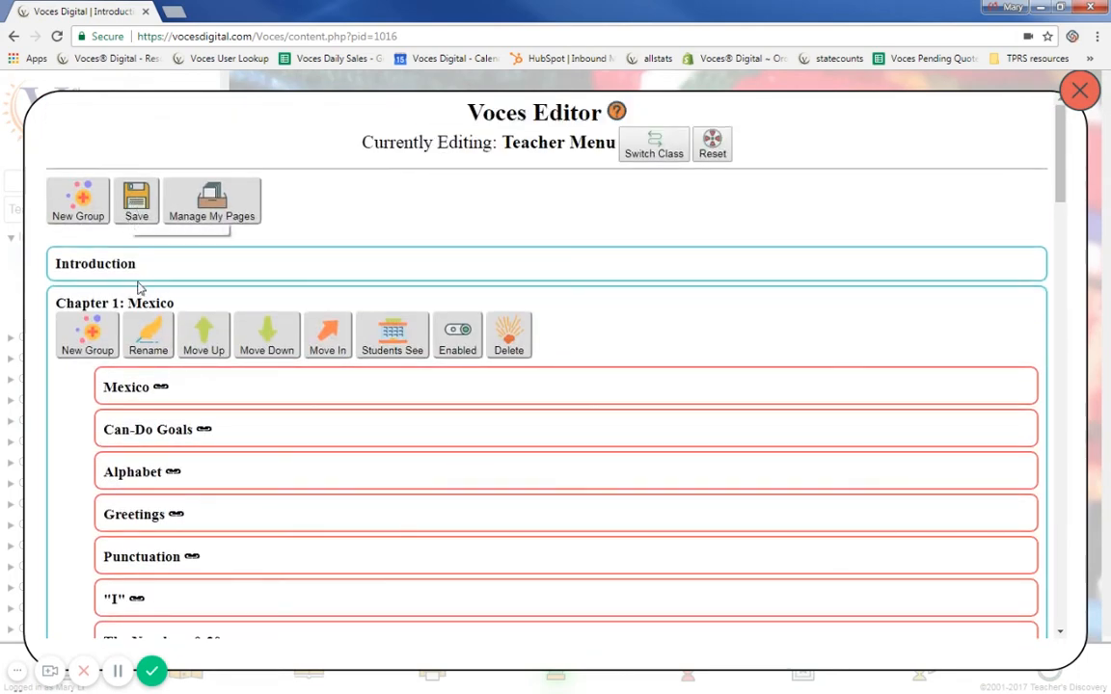
{"action": "left_click", "coordinate": [126, 299]}
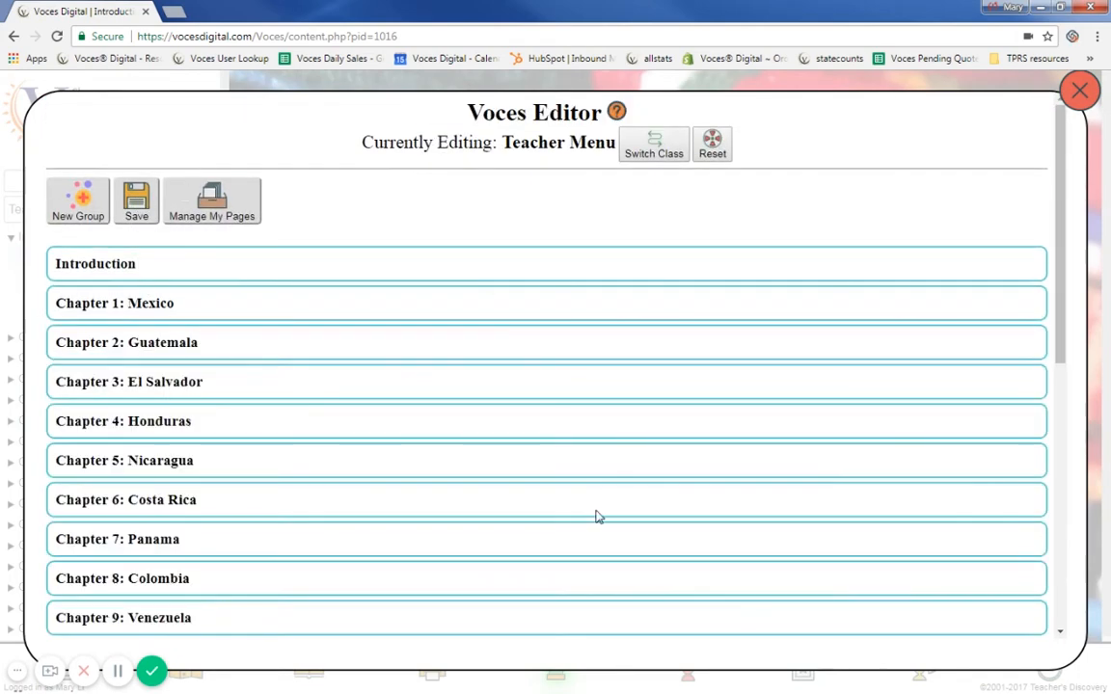
{"action": "left_click", "coordinate": [137, 198]}
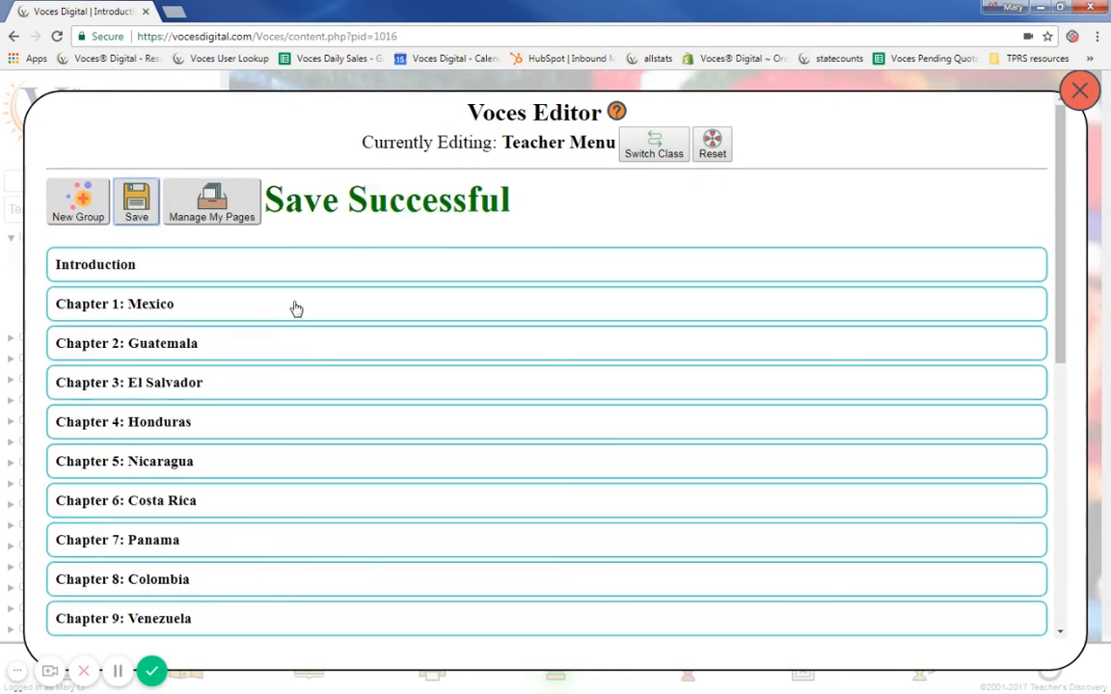
{"action": "left_click", "coordinate": [1079, 91]}
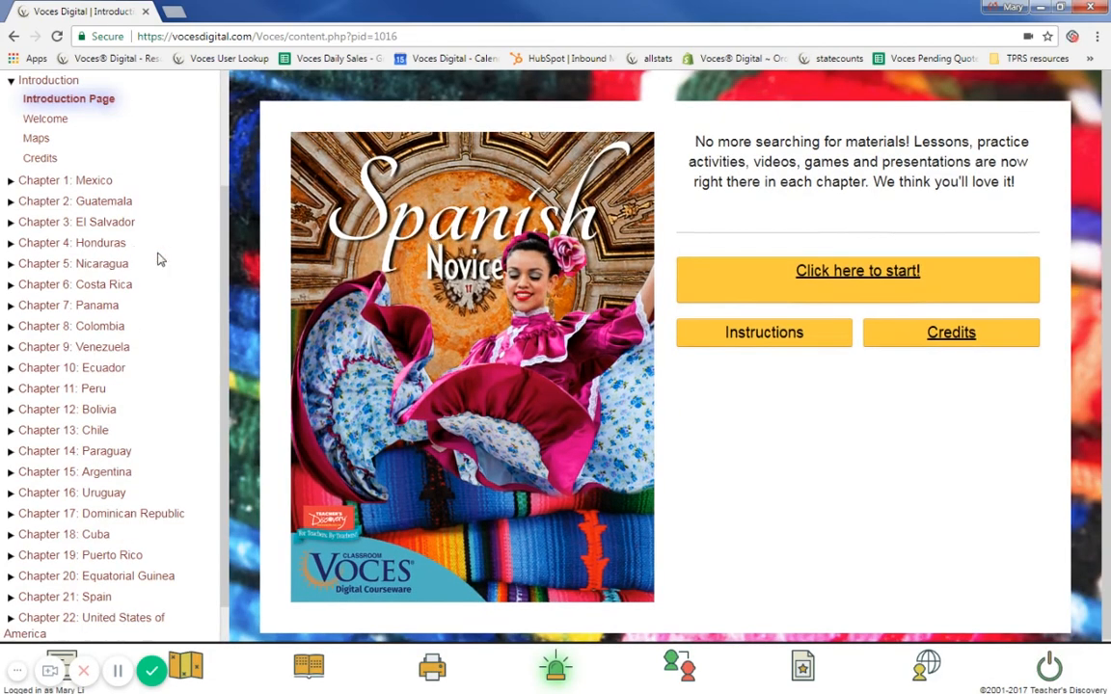
Open the Extra Activity page from the Actividades section of Chapter 1: Mexico
{"action": "left_click", "coordinate": [806, 665]}
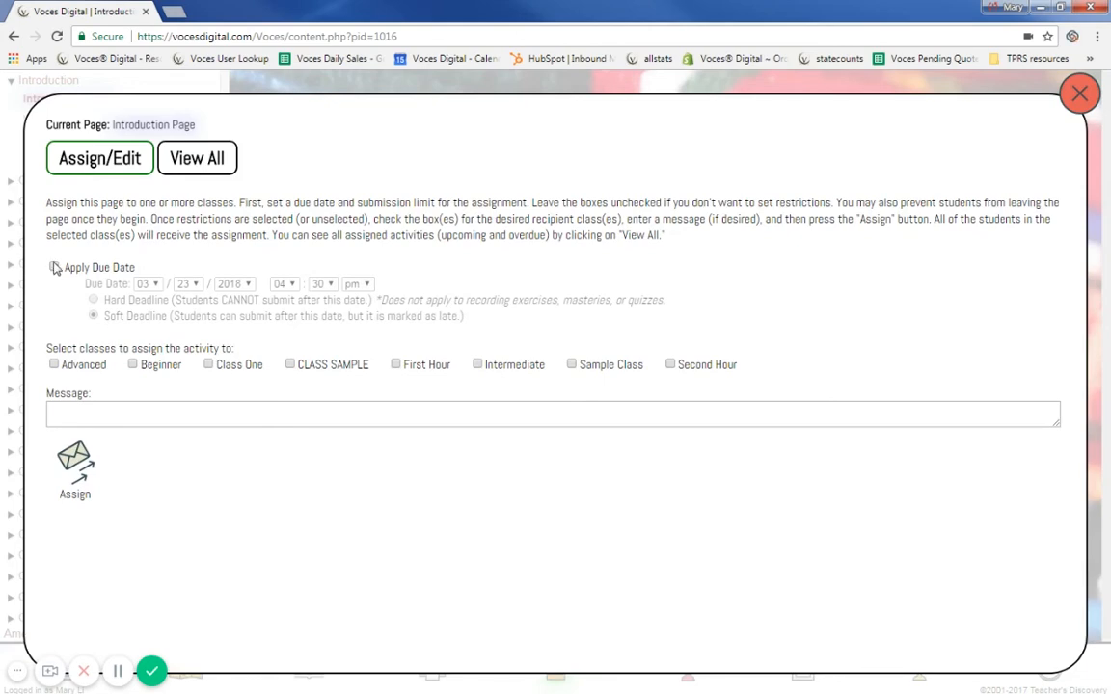
{"action": "left_click", "coordinate": [1079, 94]}
{"action": "scroll", "coordinate": [192, 371], "scroll_direction": "up", "scroll_amount": 3}
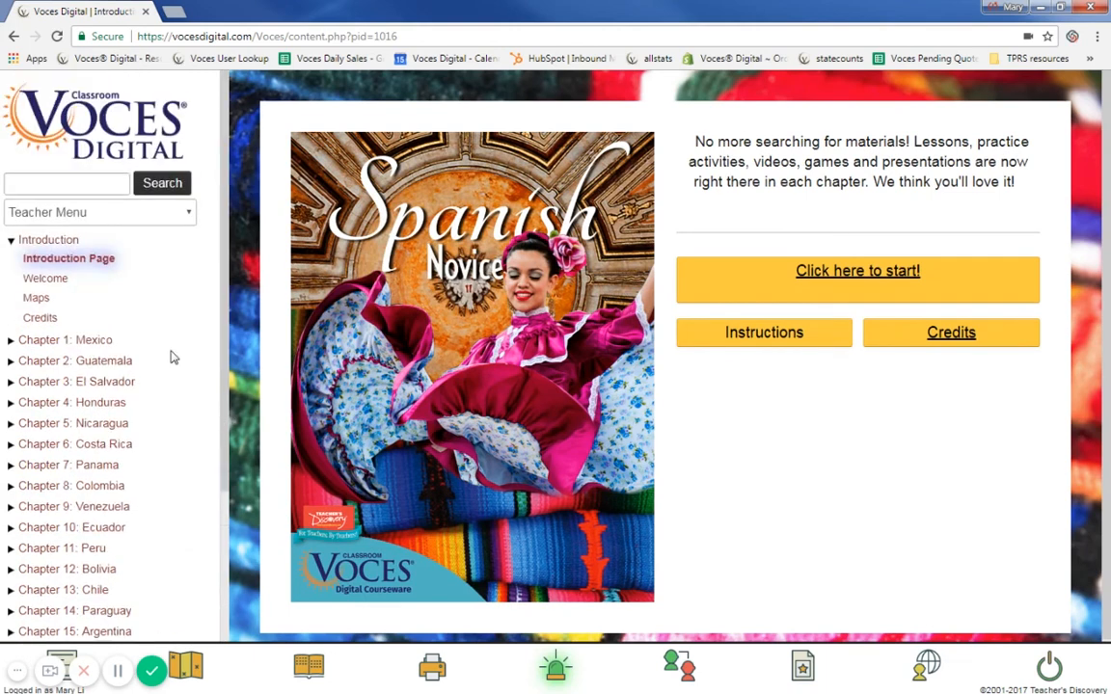
{"action": "left_click", "coordinate": [101, 342]}
{"action": "scroll", "coordinate": [119, 446], "scroll_direction": "down", "scroll_amount": 4}
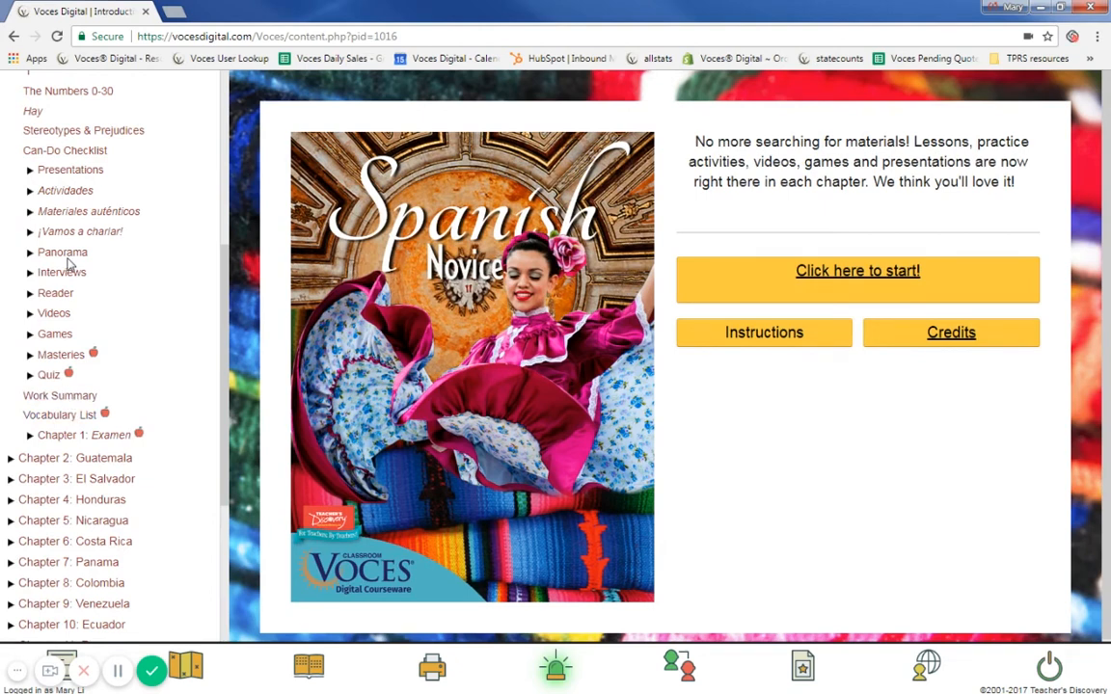
{"action": "scroll", "coordinate": [94, 203], "scroll_direction": "down", "scroll_amount": 2}
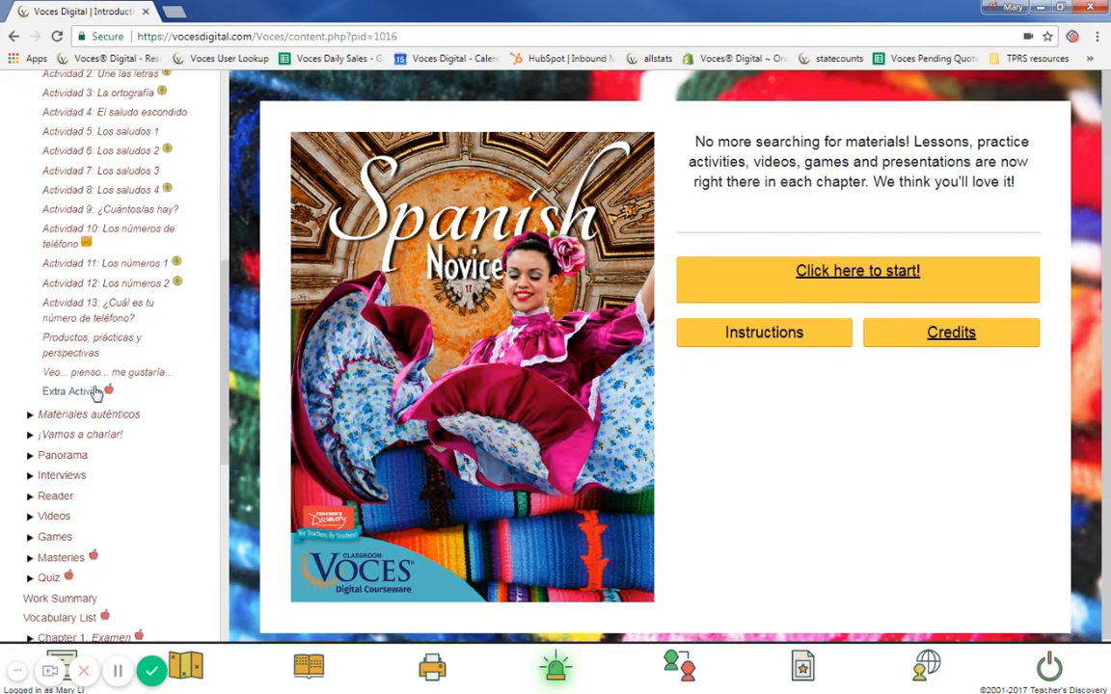
{"action": "left_click", "coordinate": [85, 390]}
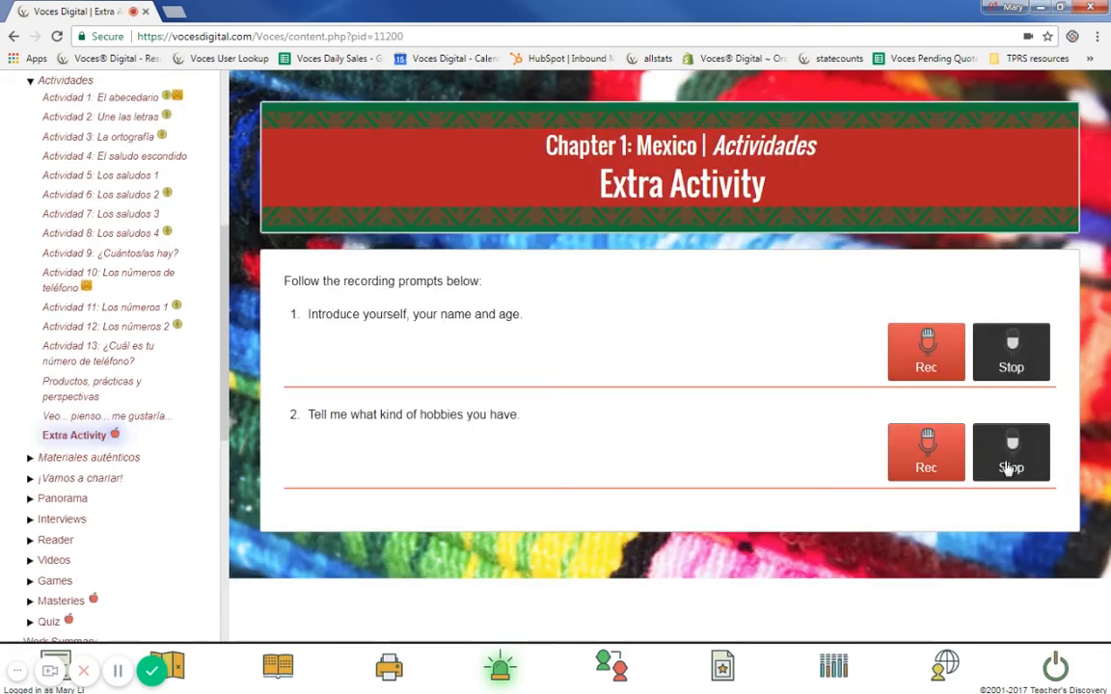
{"action": "left_click", "coordinate": [944, 373]}
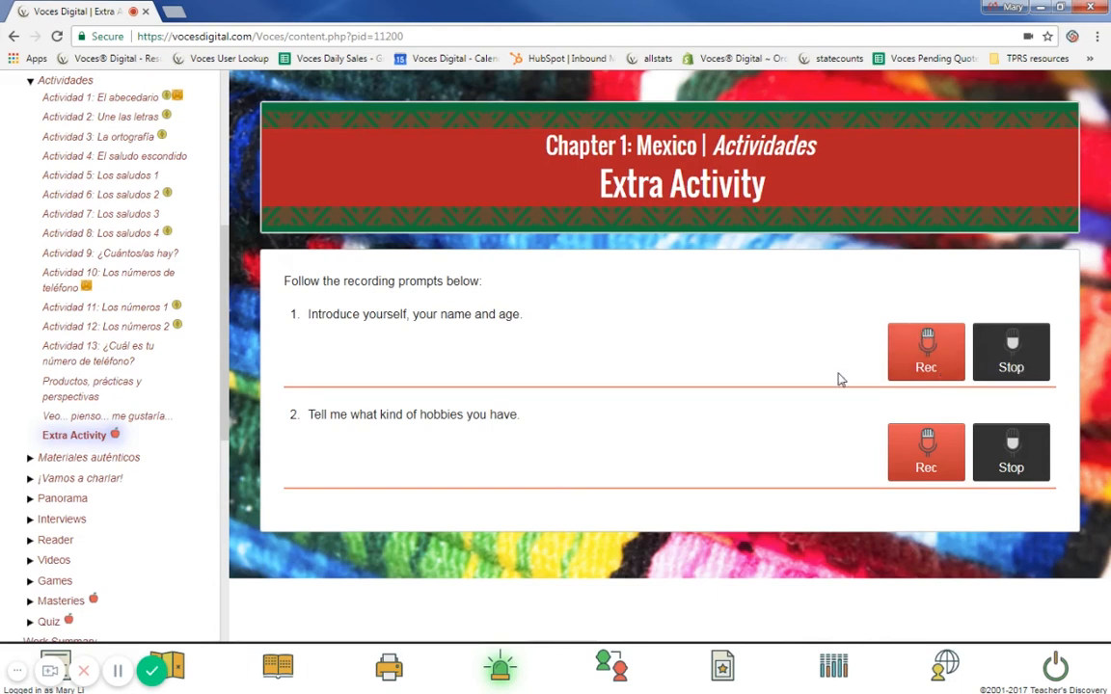
Assign the Extra Activity page to Class One without a due date, and check which class it is assigned to
{"action": "left_click", "coordinate": [723, 671]}
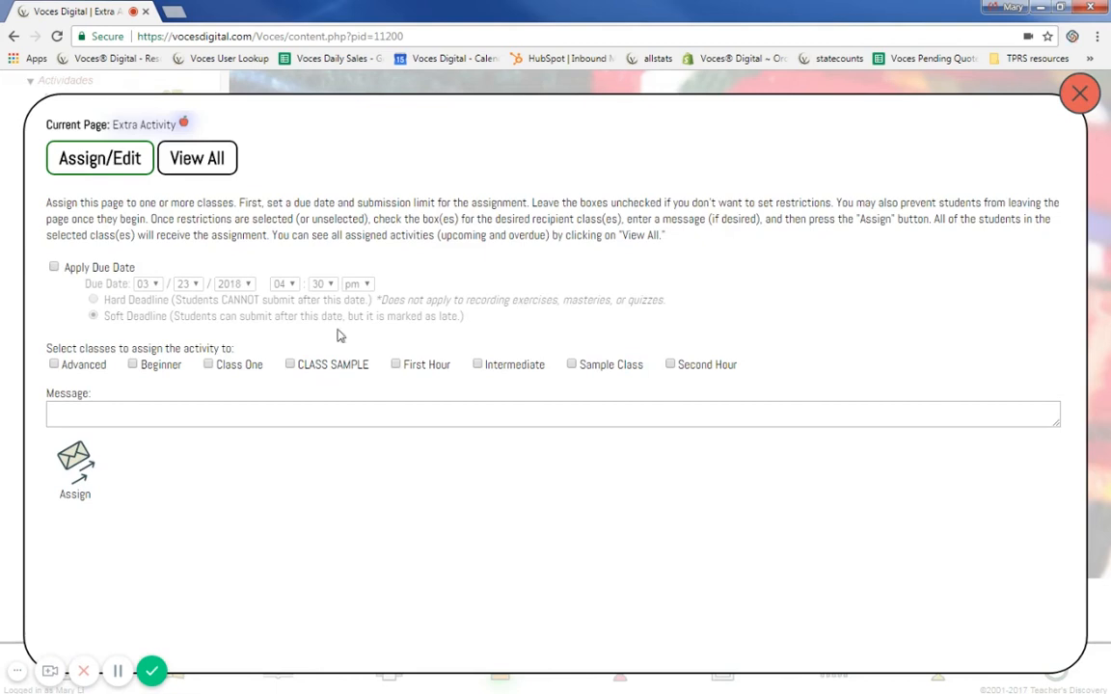
{"action": "left_click", "coordinate": [209, 364]}
{"action": "left_click", "coordinate": [88, 467]}
{"action": "left_click", "coordinate": [1080, 94]}
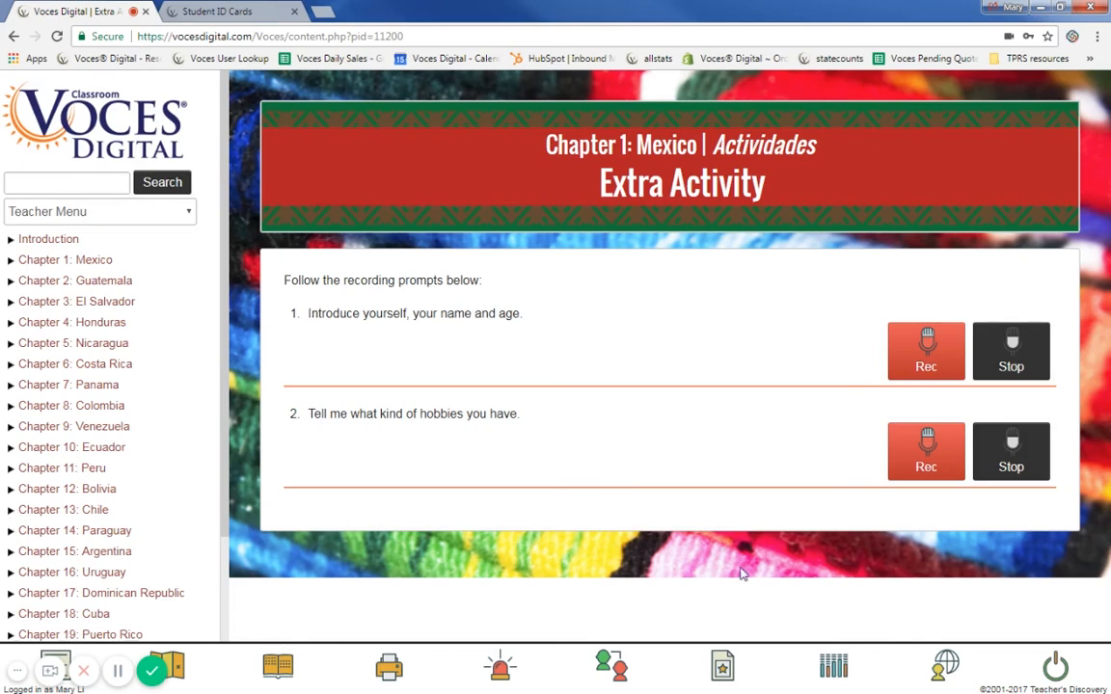
{"action": "left_click", "coordinate": [730, 665]}
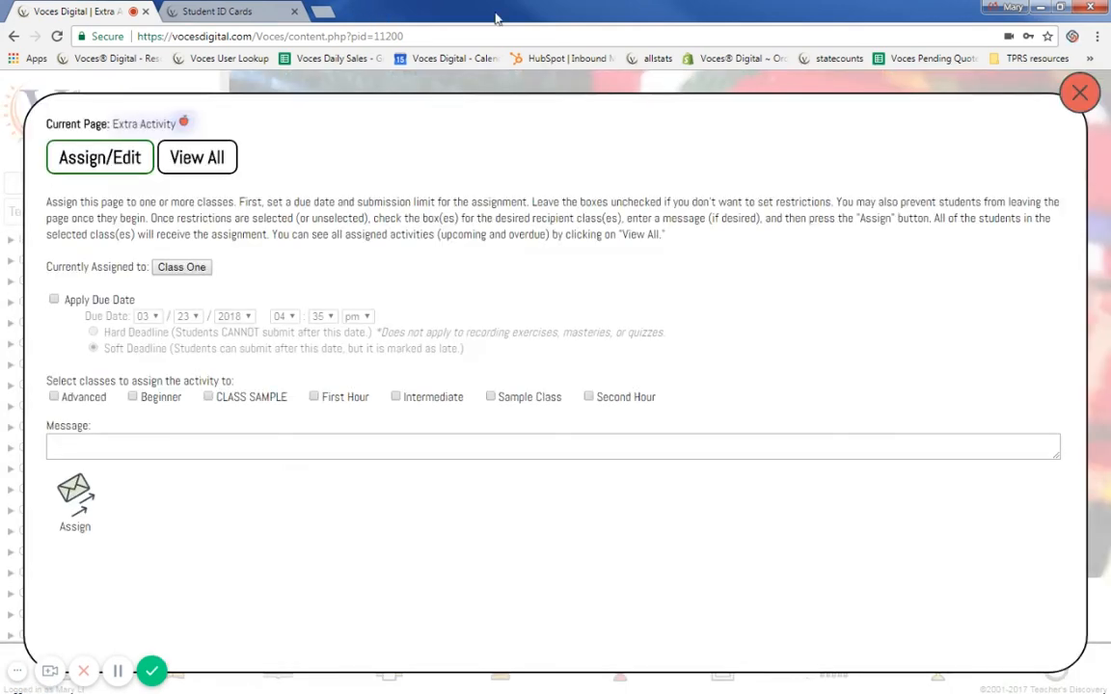
{"action": "left_click", "coordinate": [1074, 93]}
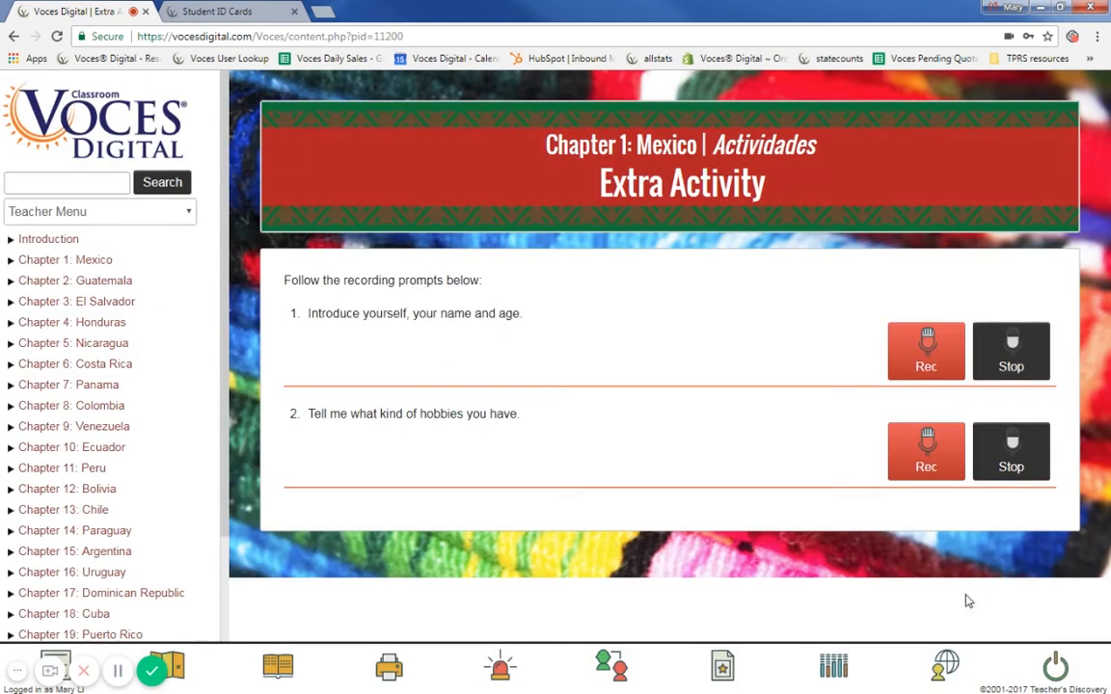
Open the Class One student's Extra Activity submission from the list of work that requires grading
{"action": "left_click", "coordinate": [950, 665]}
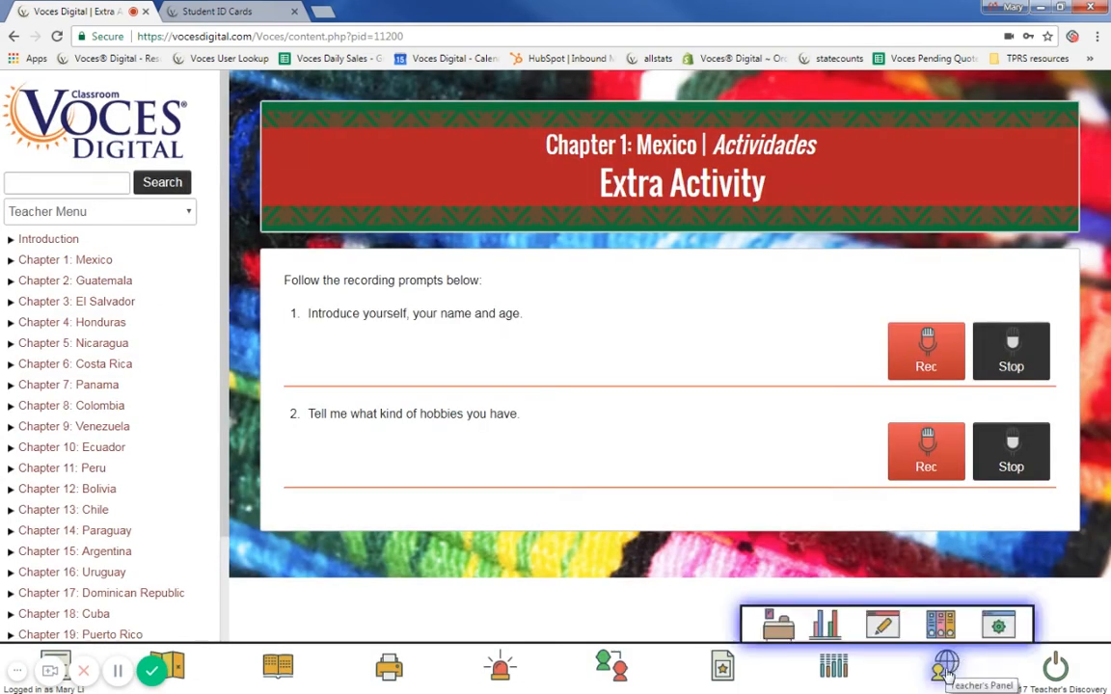
{"action": "left_click", "coordinate": [824, 628]}
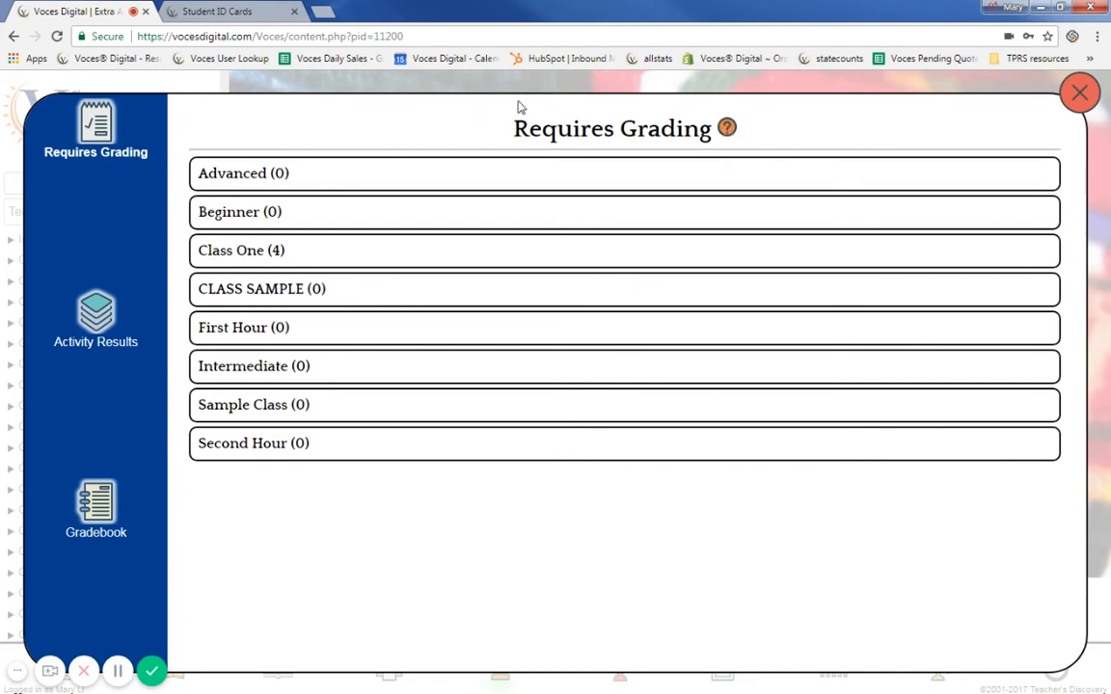
{"action": "left_click", "coordinate": [312, 255]}
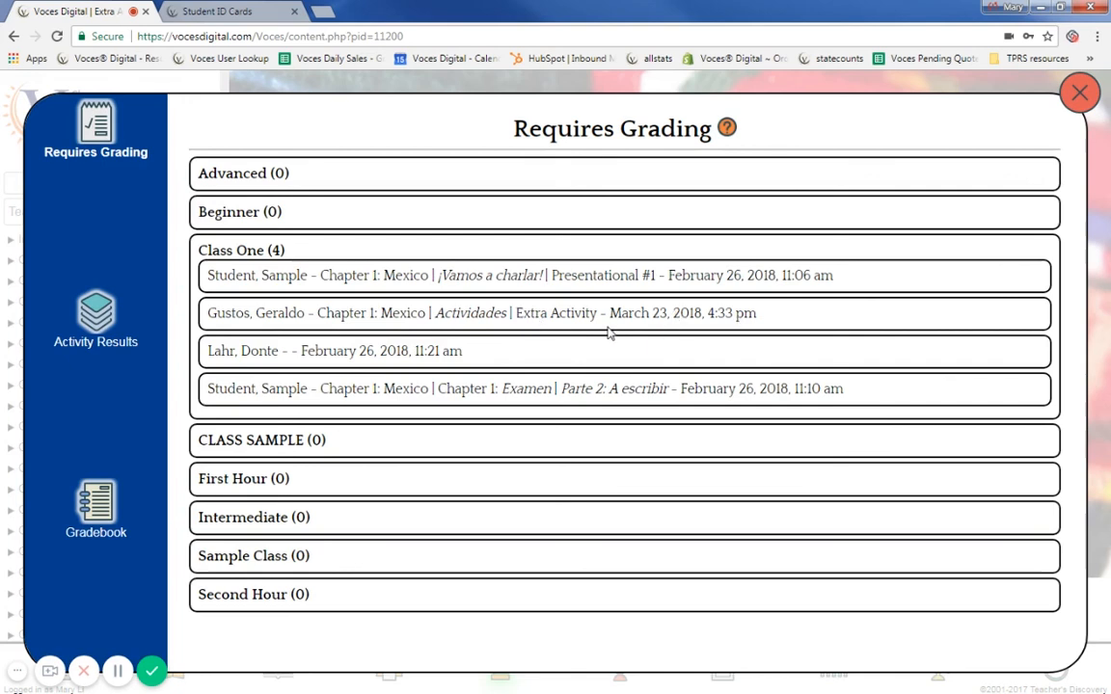
{"action": "left_click", "coordinate": [444, 319]}
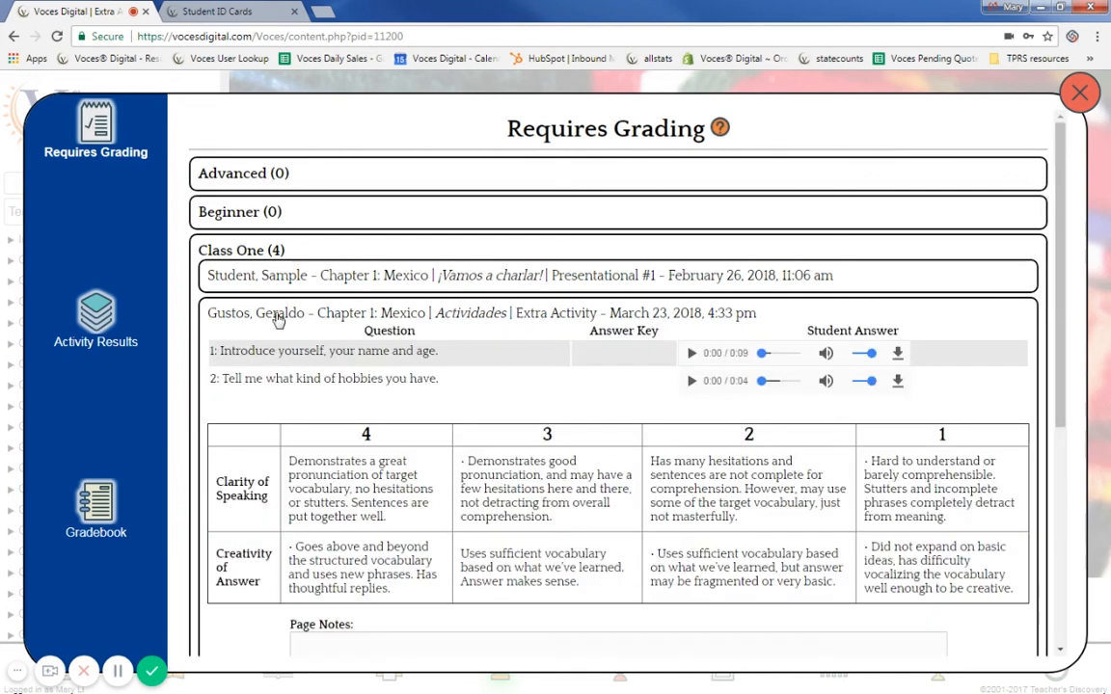
{"action": "scroll", "coordinate": [644, 497], "scroll_direction": "down", "scroll_amount": 1}
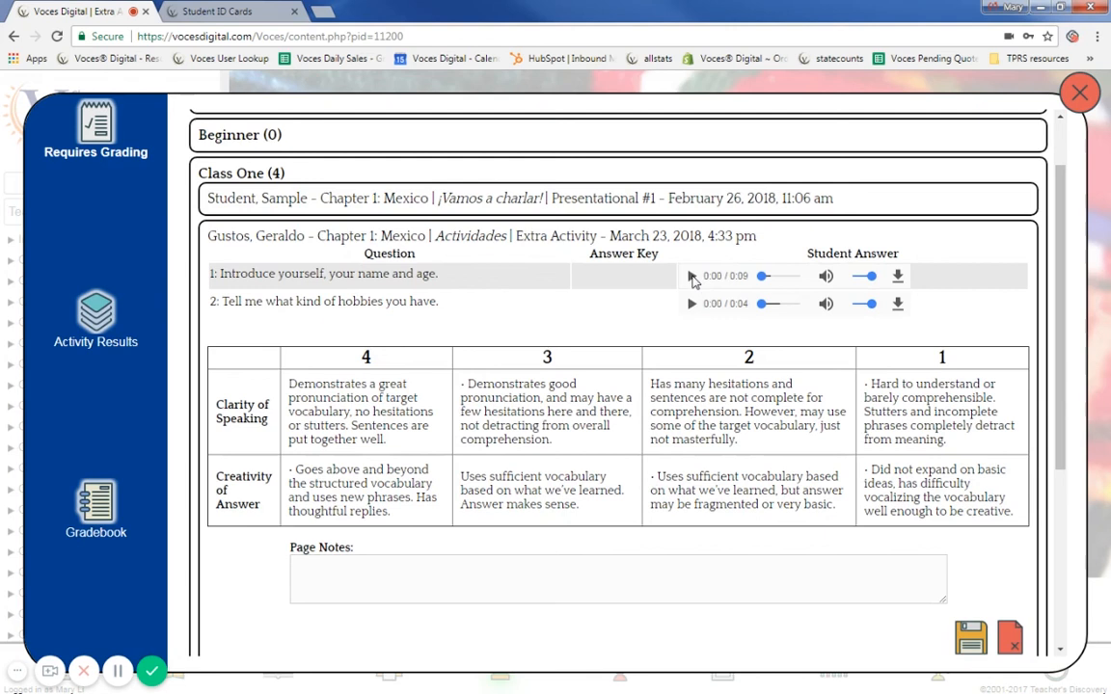
Listen to the student's first recorded answer and score 4 for both Clarity of Speaking and Creativity of Answer
{"action": "left_click", "coordinate": [692, 277]}
{"action": "left_click", "coordinate": [355, 395]}
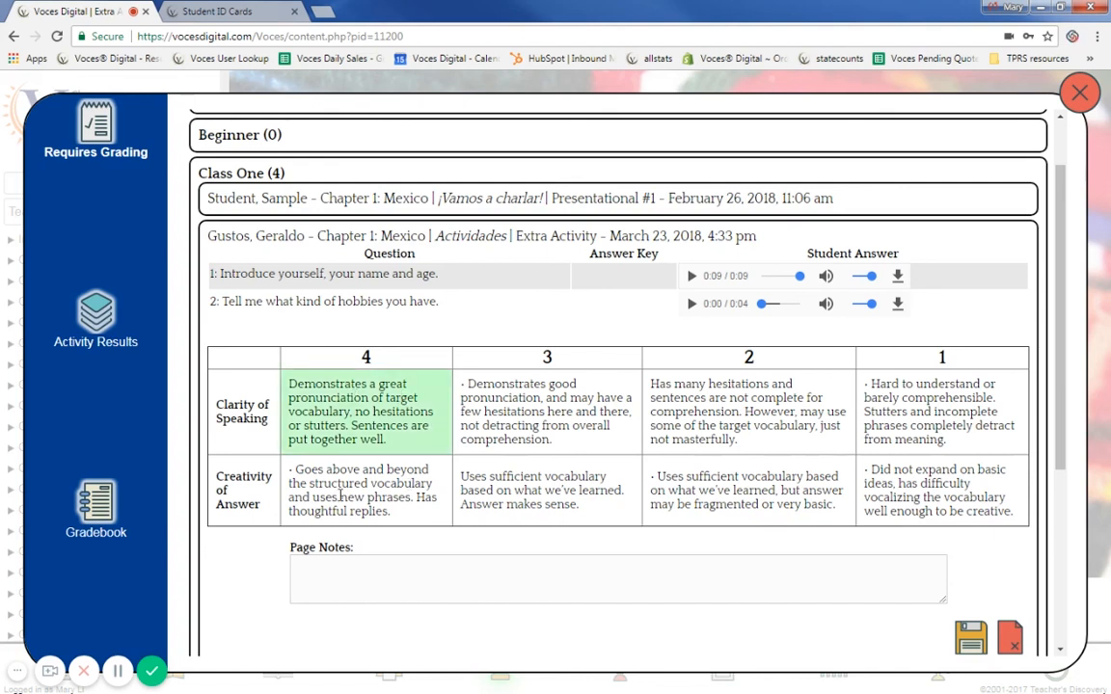
{"action": "left_click", "coordinate": [309, 463]}
Add the page note "Great Job!" to the submission, then save the grading and return to the Extra Activity page
{"action": "left_click", "coordinate": [423, 586]}
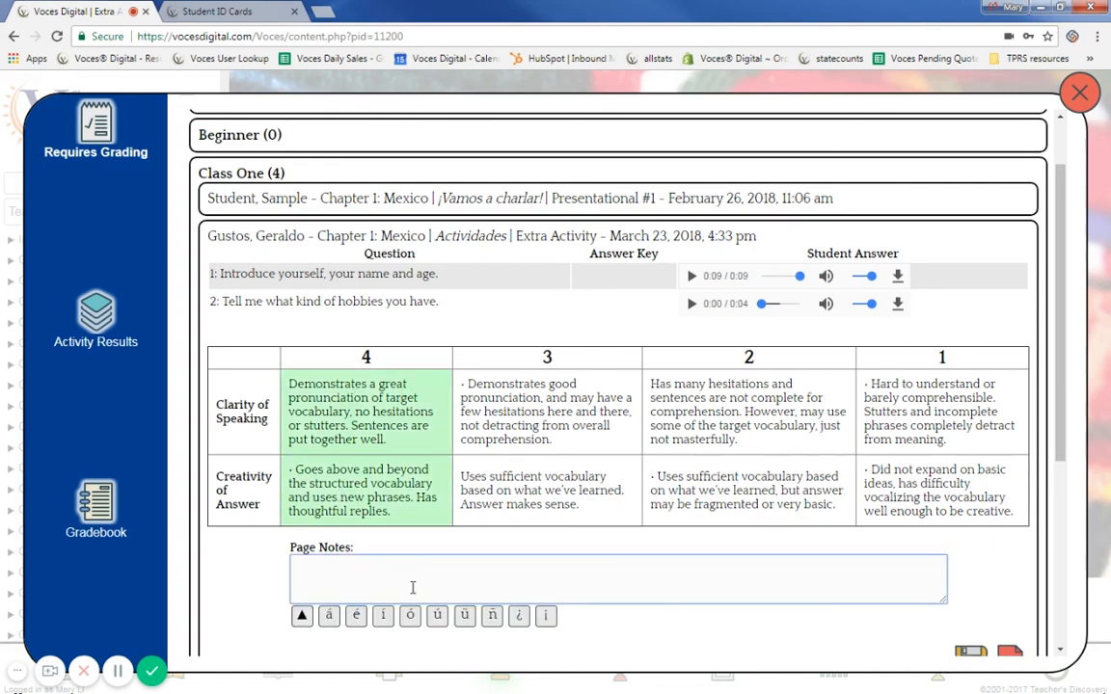
{"action": "type", "text": "Great Job!"}
{"action": "scroll", "coordinate": [675, 492], "scroll_direction": "down", "scroll_amount": 1}
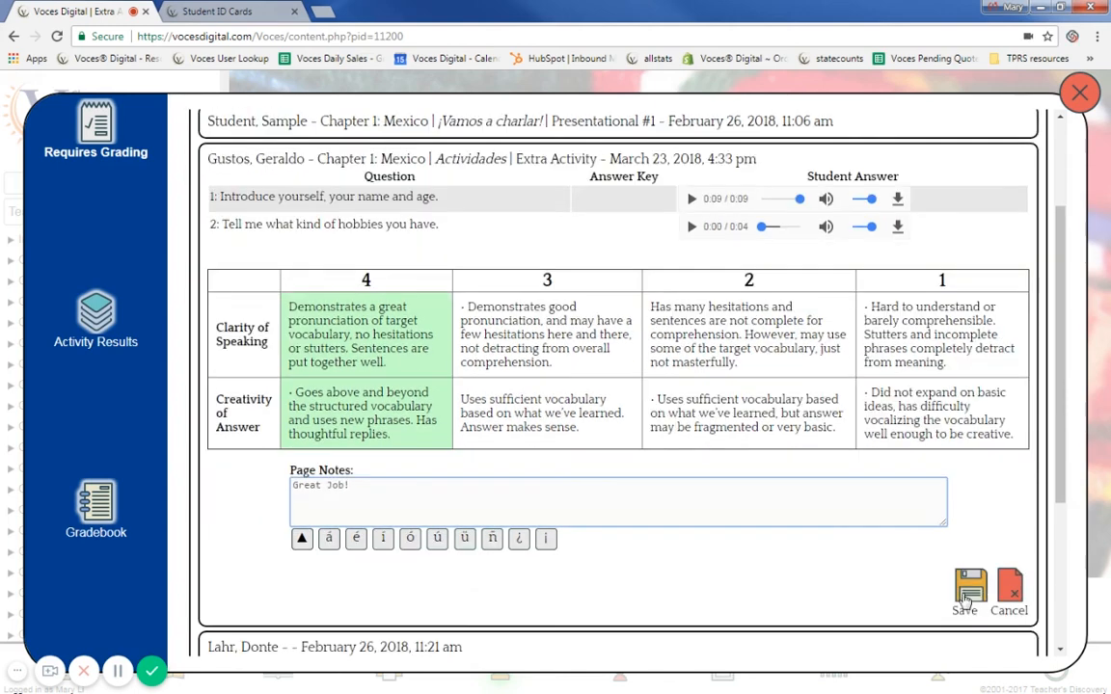
{"action": "left_click", "coordinate": [966, 599]}
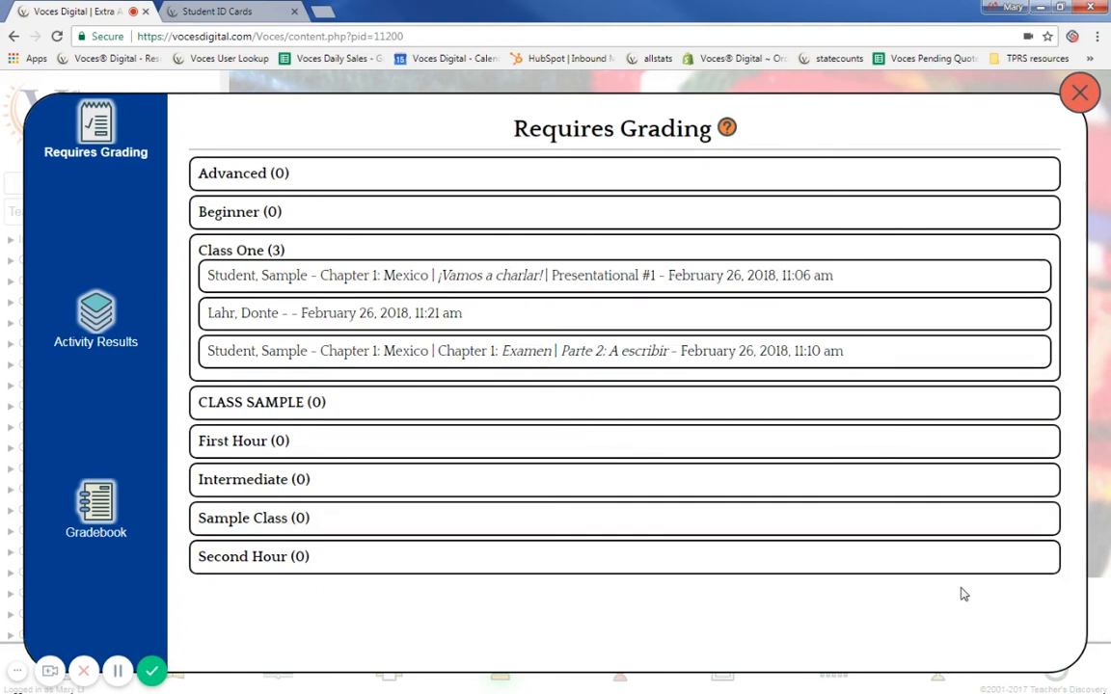
{"action": "left_click", "coordinate": [1080, 96]}
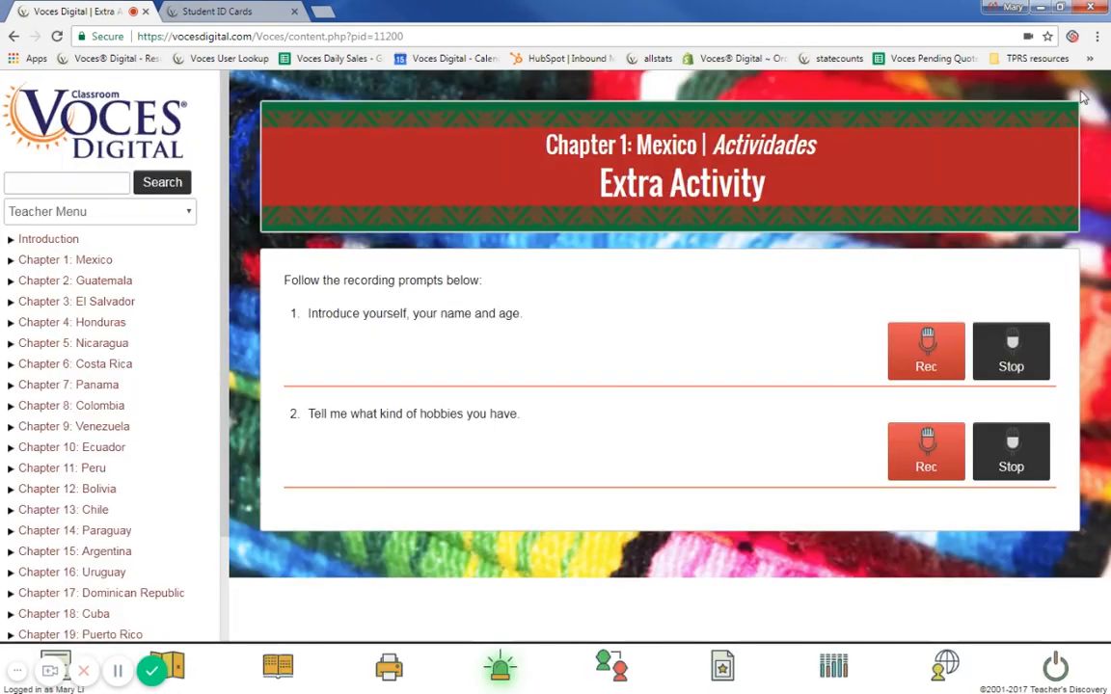